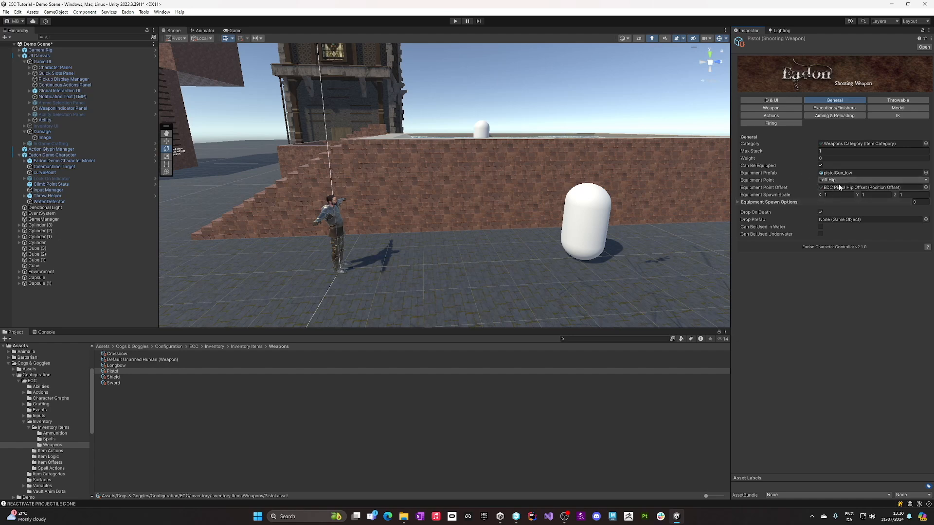
Step: Review the Pistol's throwable, weapon, executions, model, actions, aiming and reloading, IK and firing settings
{"action": "left_click", "coordinate": [896, 101]}
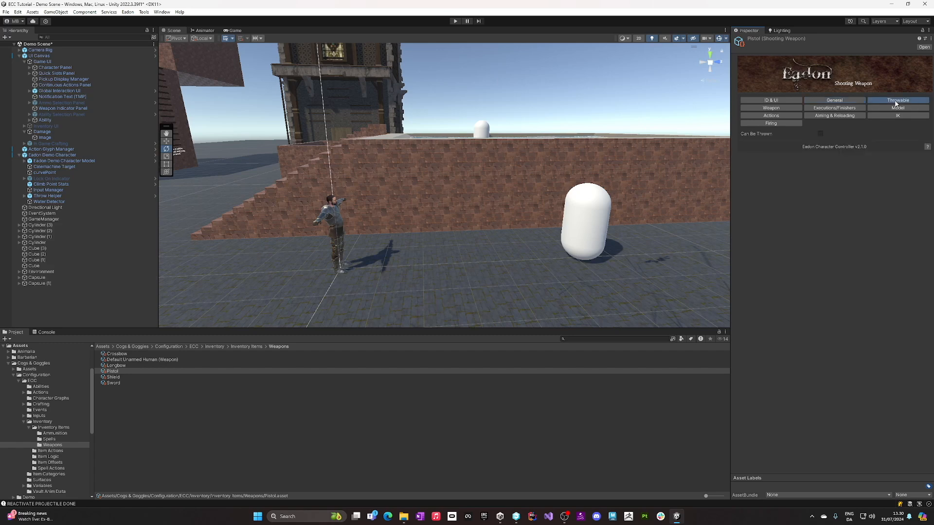
{"action": "left_click", "coordinate": [775, 110]}
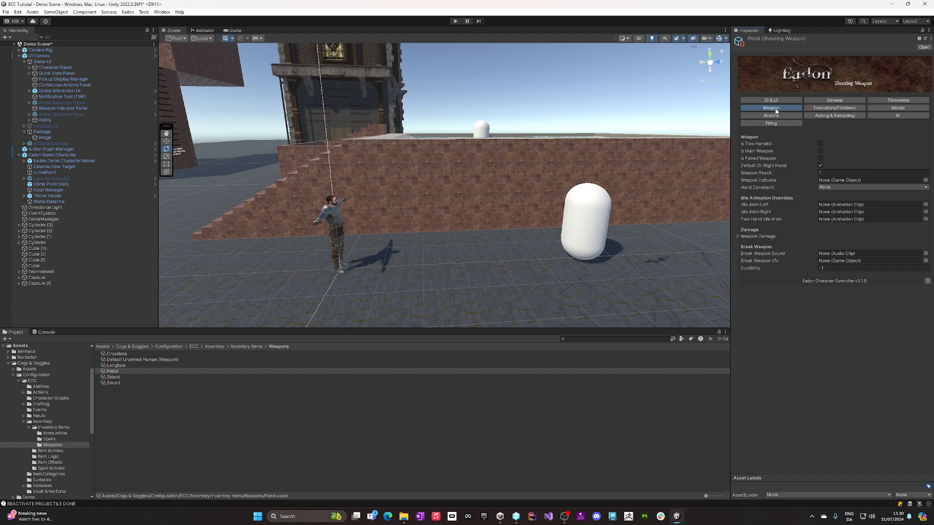
{"action": "left_click", "coordinate": [840, 112]}
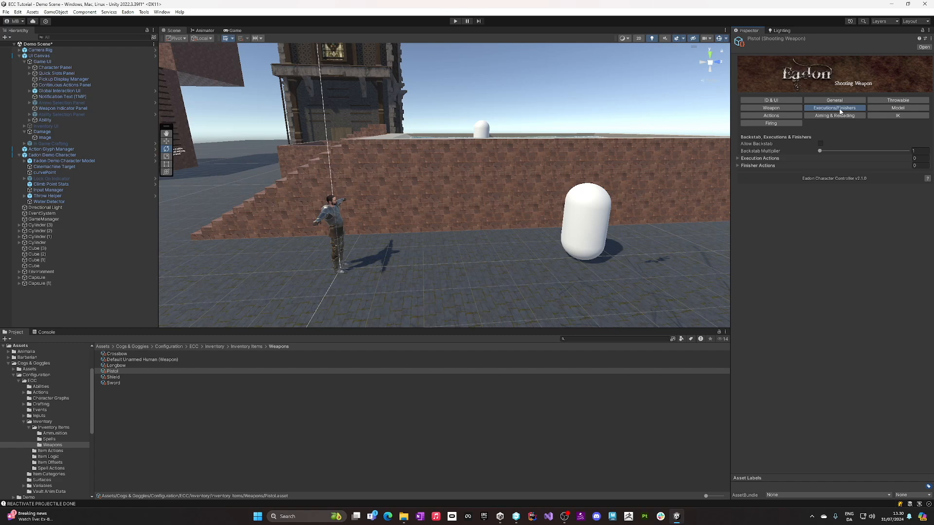
{"action": "left_click", "coordinate": [897, 109]}
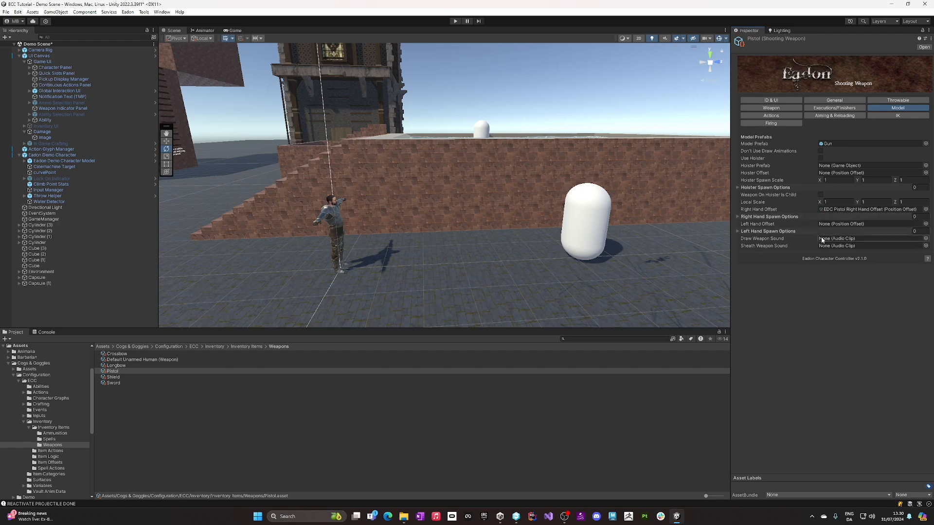
{"action": "left_click", "coordinate": [784, 117]}
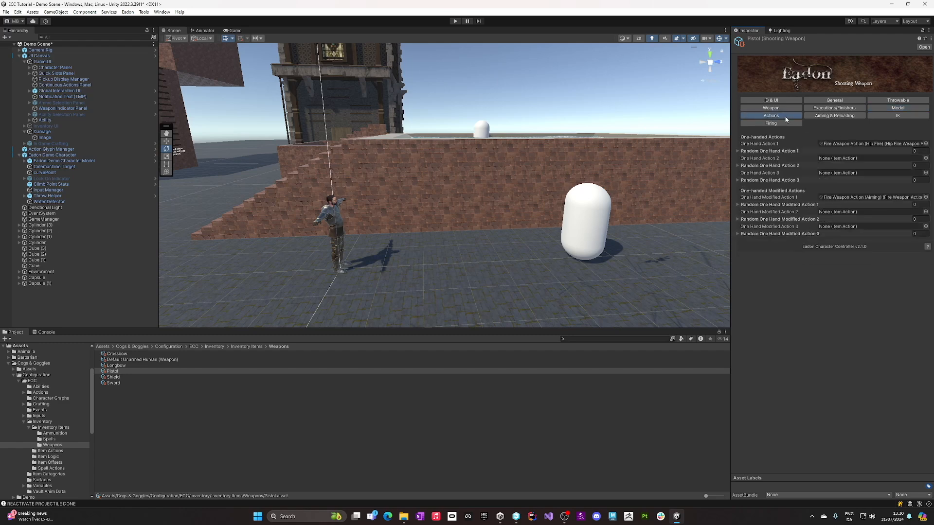
{"action": "left_click", "coordinate": [827, 116]}
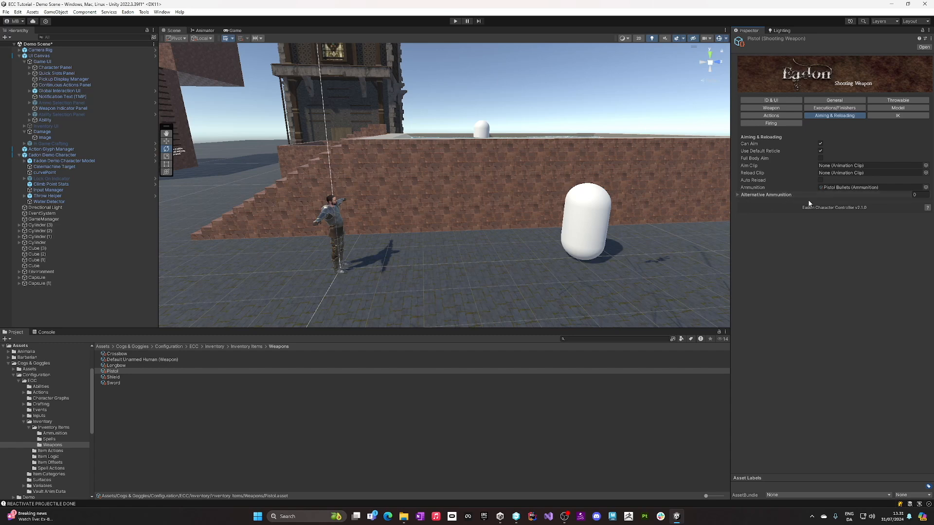
{"action": "left_click", "coordinate": [879, 116]}
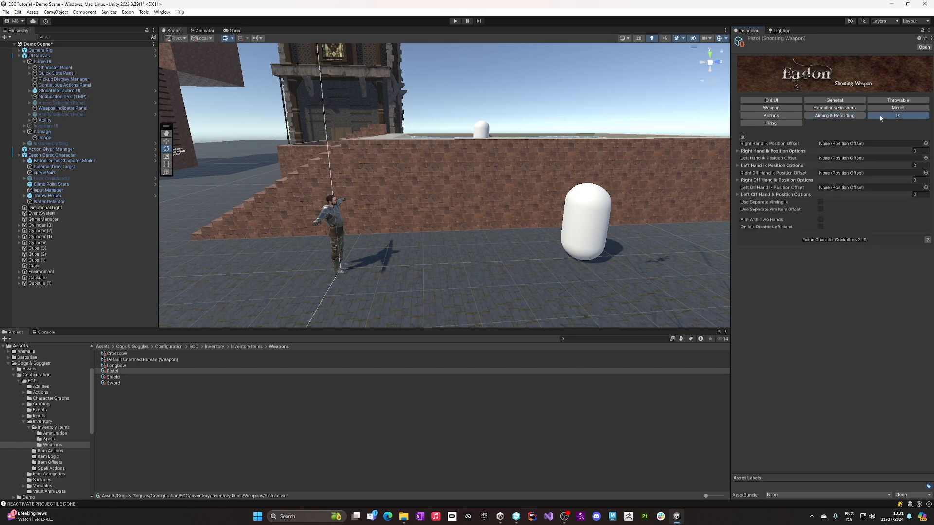
{"action": "left_click", "coordinate": [785, 122]}
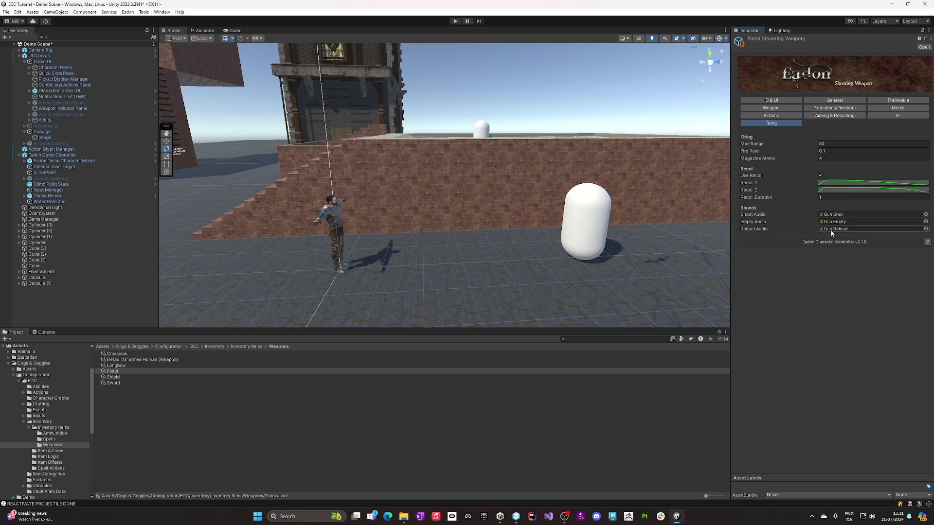
Step: Inspect the Pistol's Recoil Y curve and its preset library options, and return to the IK settings
{"action": "left_click", "coordinate": [856, 182]}
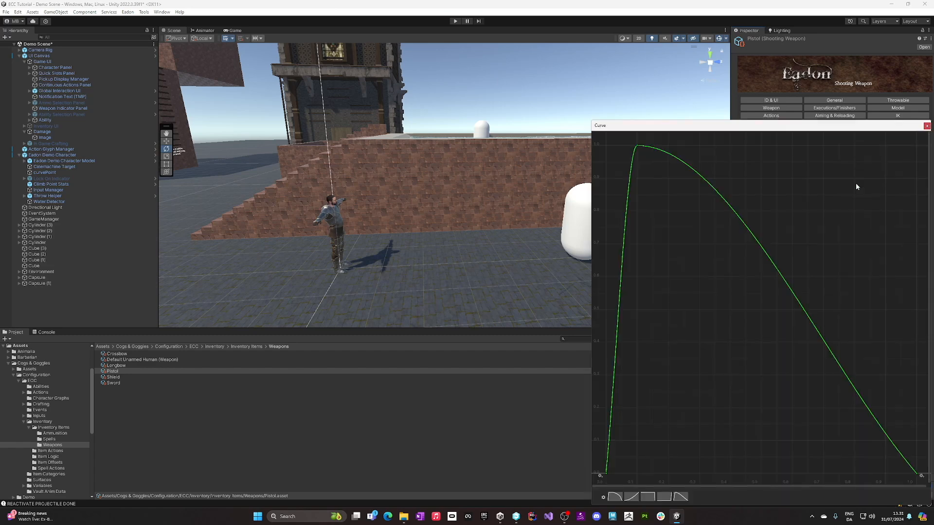
{"action": "left_click", "coordinate": [603, 498]}
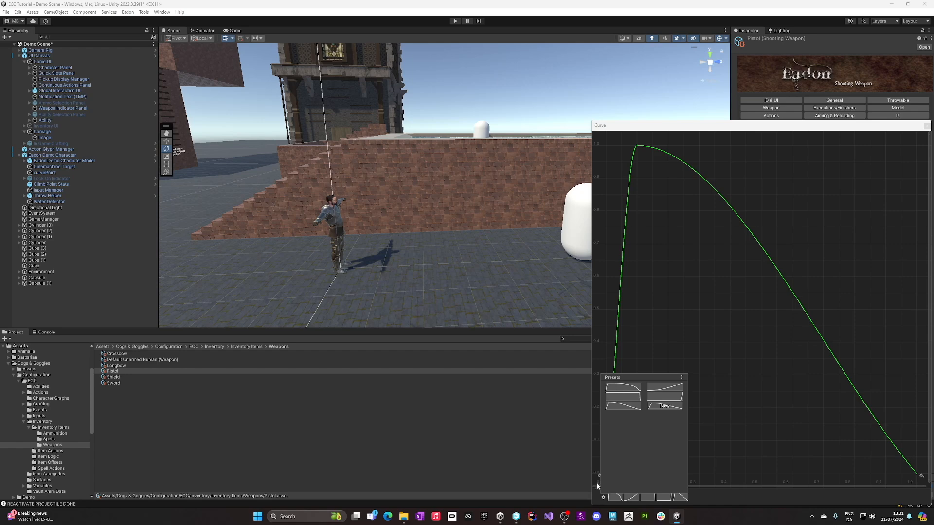
{"action": "left_click", "coordinate": [682, 378]}
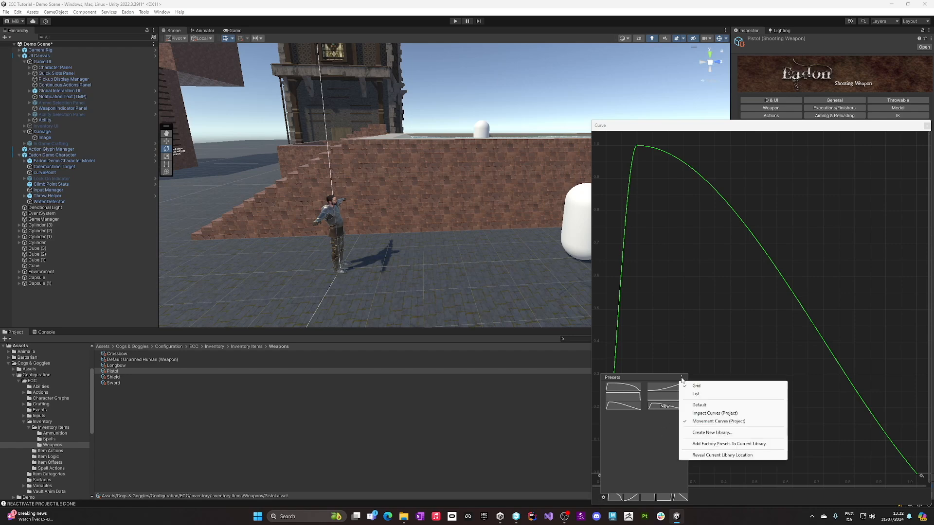
{"action": "left_click", "coordinate": [928, 127]}
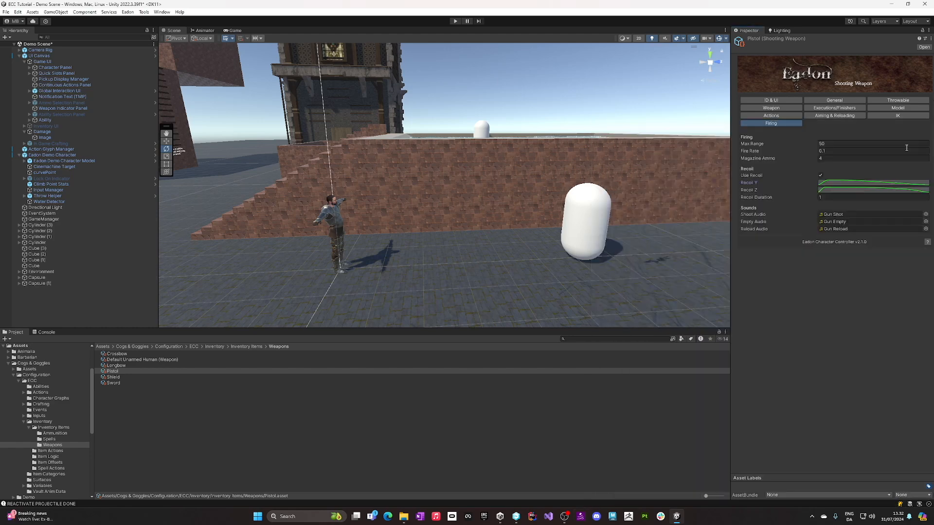
{"action": "left_click", "coordinate": [882, 115]}
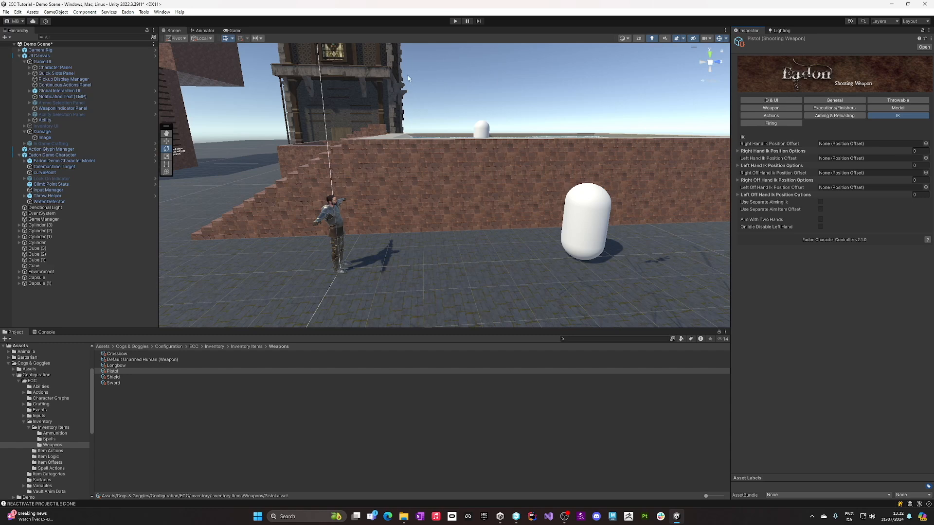
Step: Run the game and equip the pistol in the character's right hand from the inventory
{"action": "left_click", "coordinate": [455, 20]}
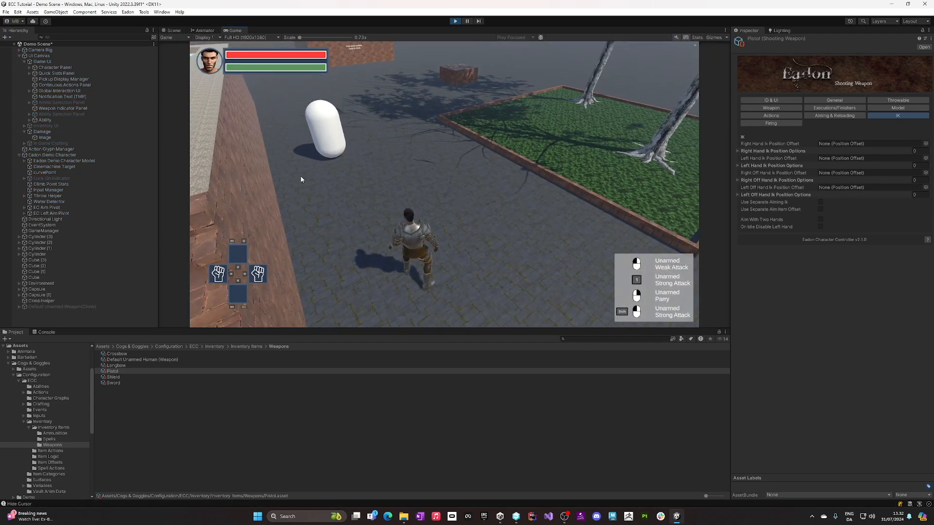
{"action": "left_click", "coordinate": [301, 179]}
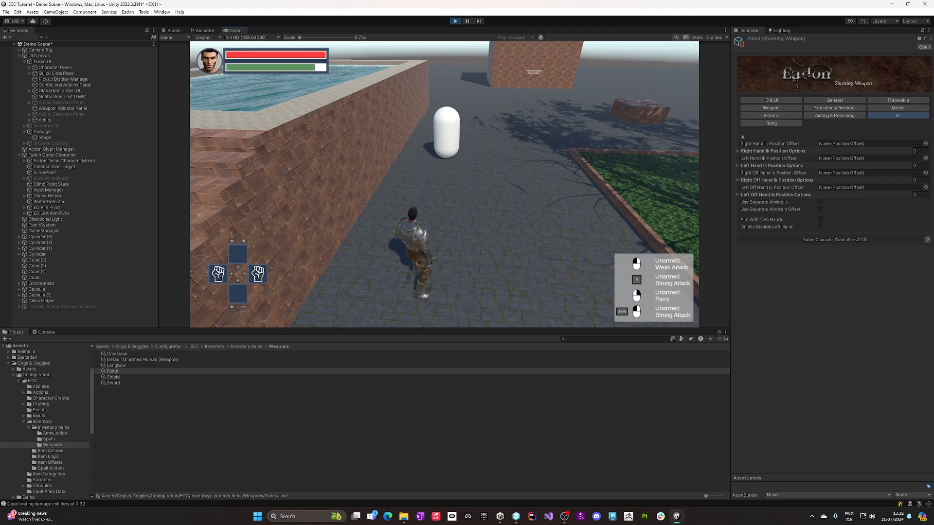
{"action": "key", "text": "i"}
{"action": "left_click", "coordinate": [638, 138]}
{"action": "left_click", "coordinate": [383, 140]}
{"action": "key", "text": "i"}
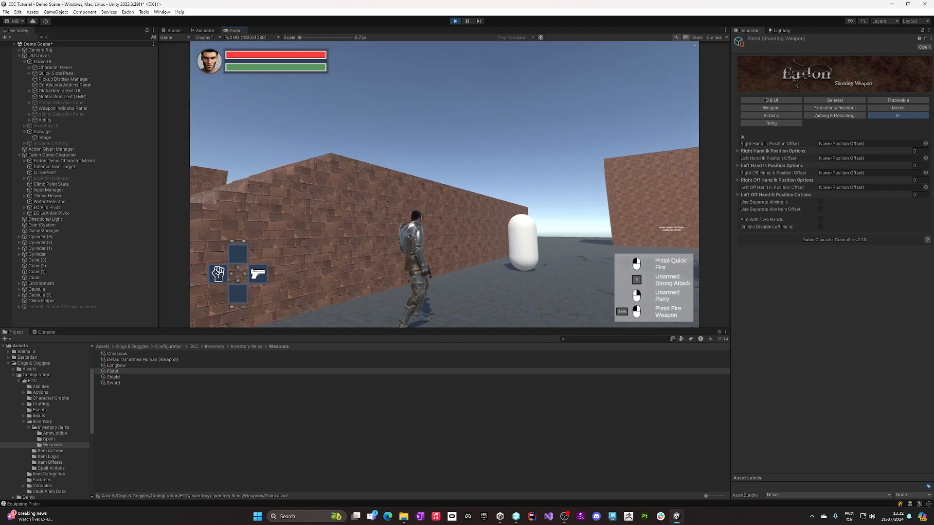
Step: Aim the pistol briefly in the game, and dock the Game view side by side with the Scene view
{"action": "left_click", "coordinate": [444, 184], "text": "shift"}
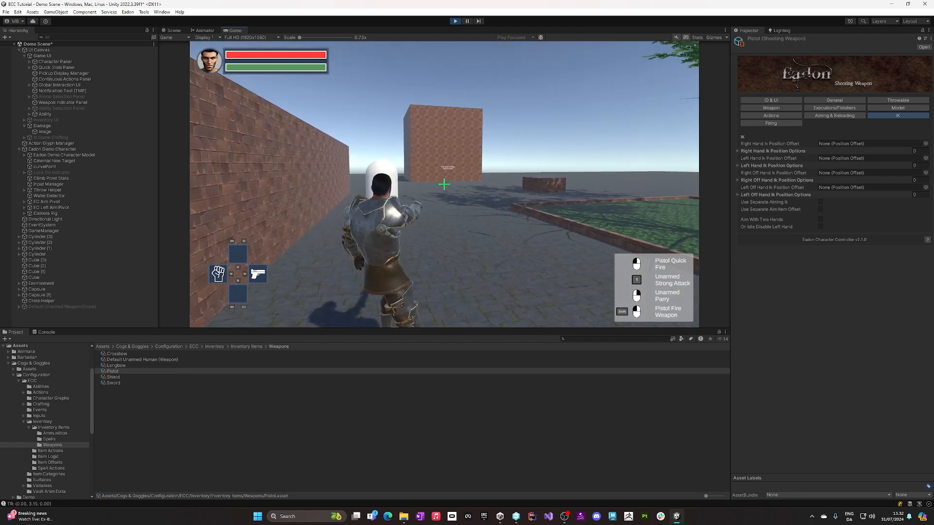
{"action": "key", "text": "Escape"}
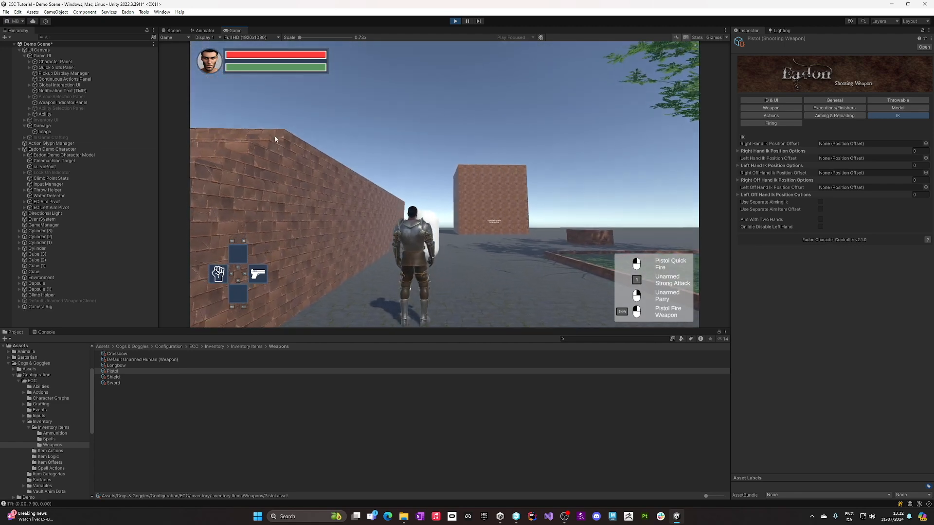
{"action": "left_click_drag", "start_coordinate": [233, 30], "coordinate": [719, 199]}
{"action": "left_click_drag", "start_coordinate": [540, 220], "coordinate": [385, 220]}
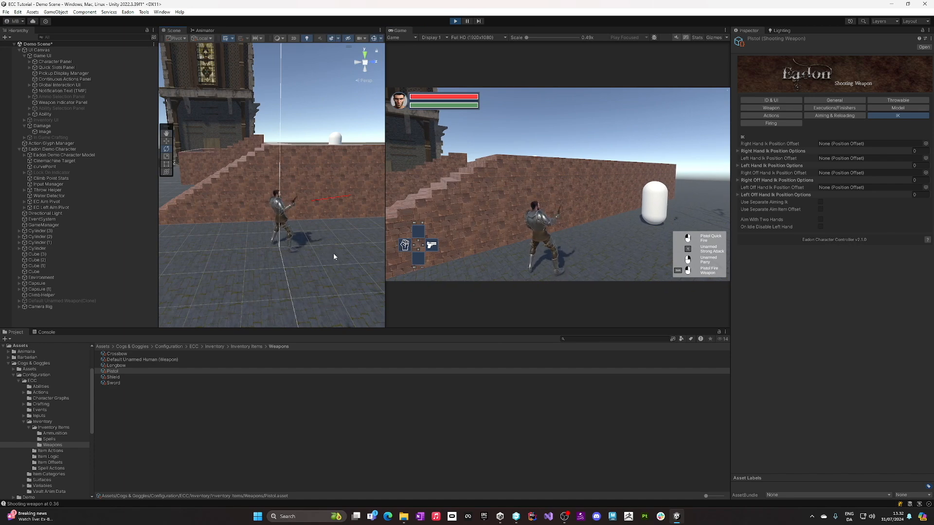
Step: Test firing and aiming the pistol in the game, with the Scene view framed closely on the character
{"action": "scroll", "coordinate": [334, 253], "scroll_direction": "up", "scroll_amount": 5}
{"action": "middle_click_drag", "start_coordinate": [334, 254], "coordinate": [304, 210]}
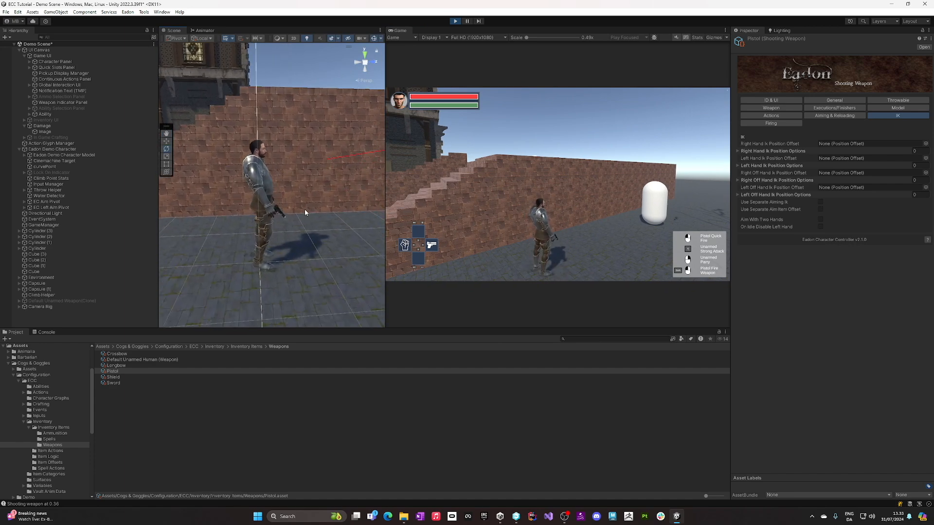
{"action": "left_click", "coordinate": [625, 218]}
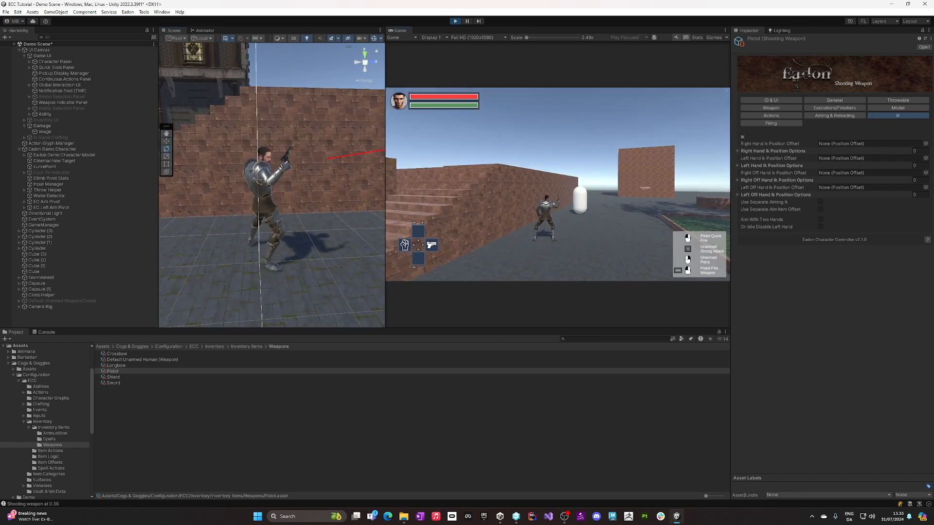
{"action": "key", "text": "shift"}
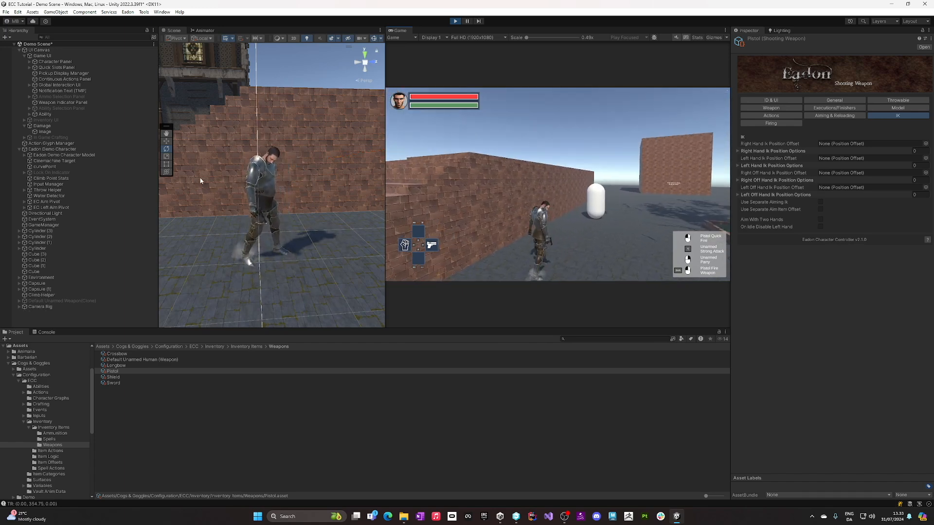
Step: Enable Debug Force Aiming in the Eadon Controller of the Eadon Demo Character
{"action": "left_click", "coordinate": [59, 149]}
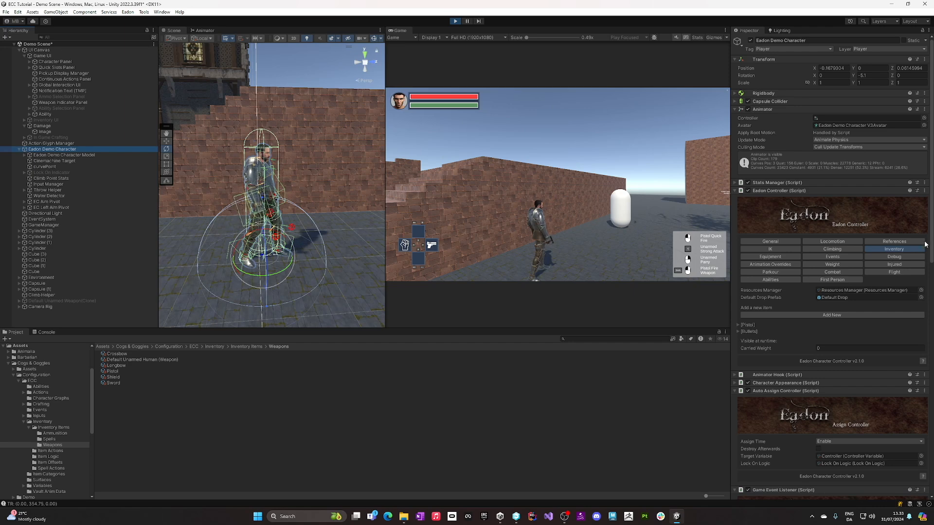
{"action": "left_click", "coordinate": [914, 258]}
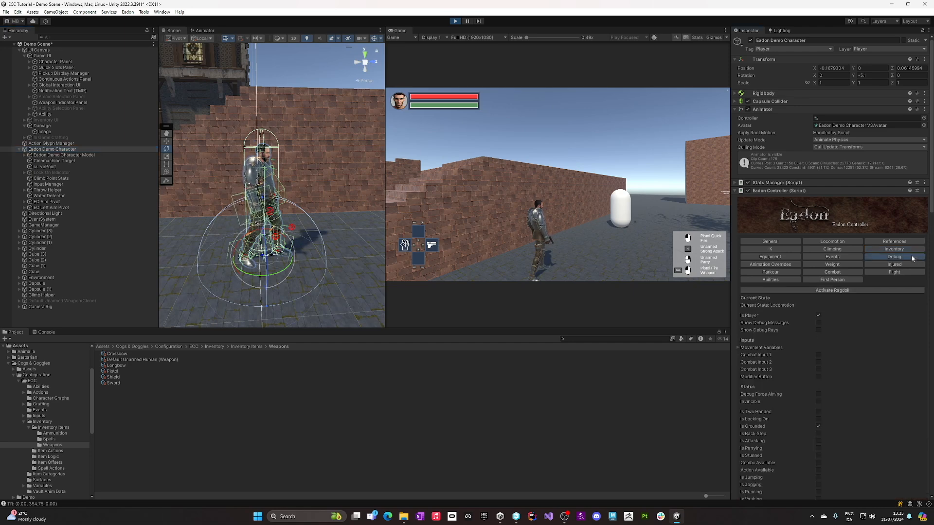
{"action": "left_click", "coordinate": [817, 393]}
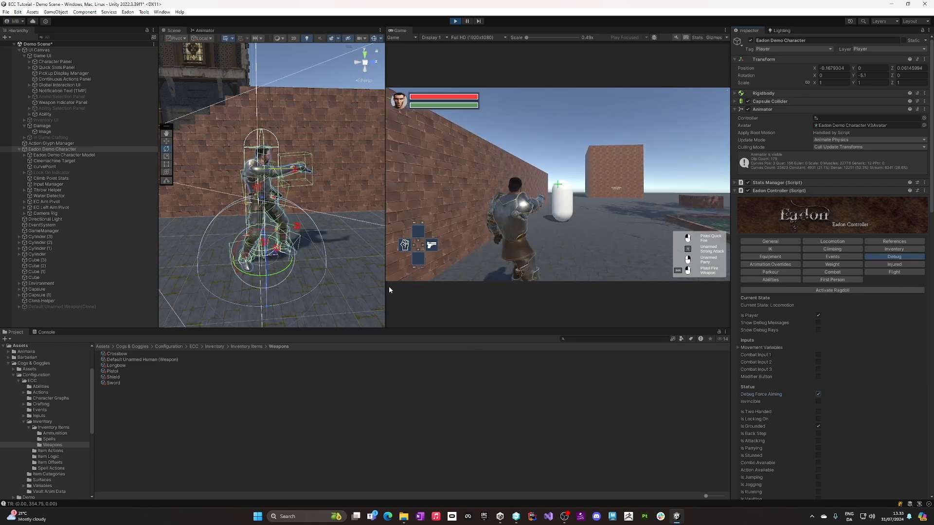
Step: Pull the EC Right Hand Target Manipulator under EC Aim Pivot back towards the character, to a Z position of about 0.416
{"action": "scroll", "coordinate": [292, 229], "scroll_direction": "up", "scroll_amount": 5}
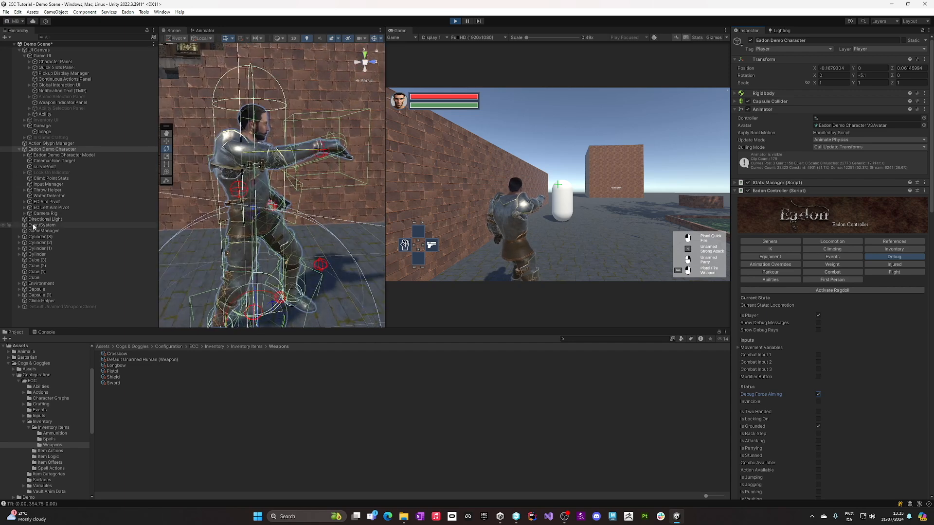
{"action": "left_click", "coordinate": [24, 202]}
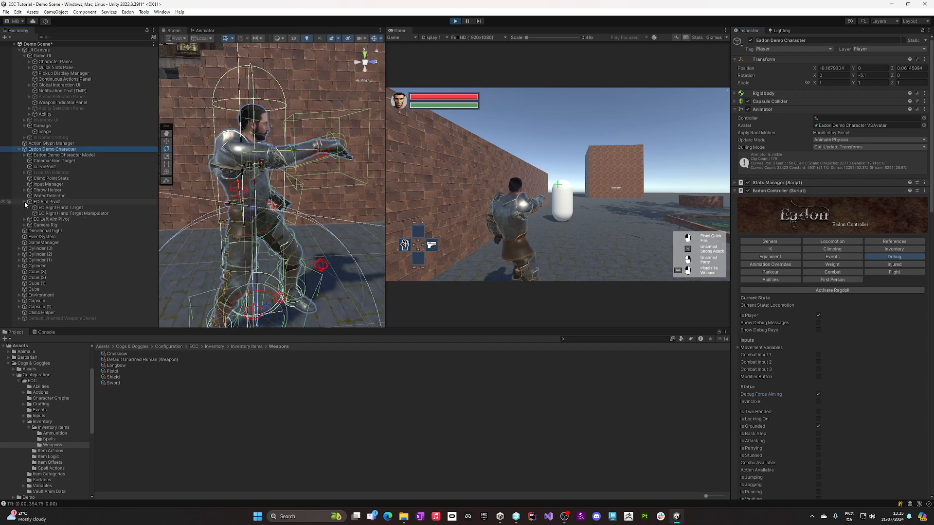
{"action": "left_click", "coordinate": [72, 208]}
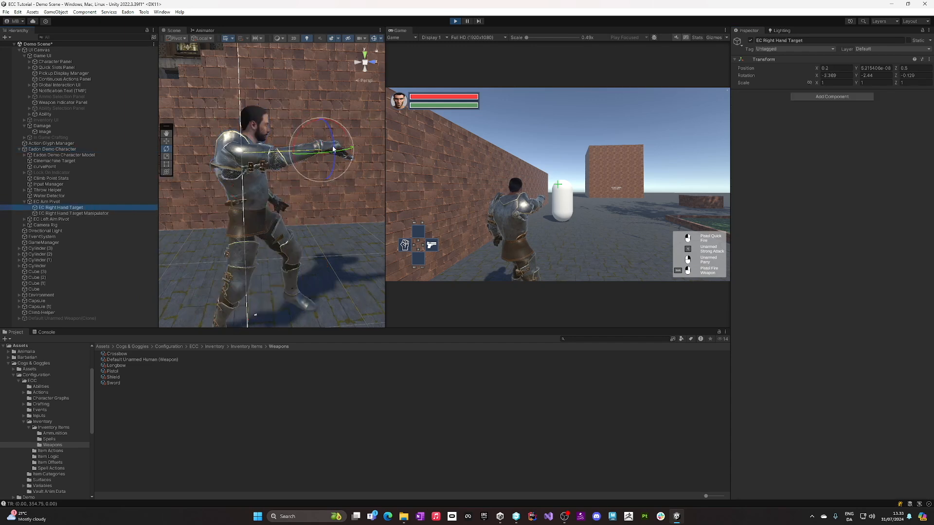
{"action": "key", "text": "w"}
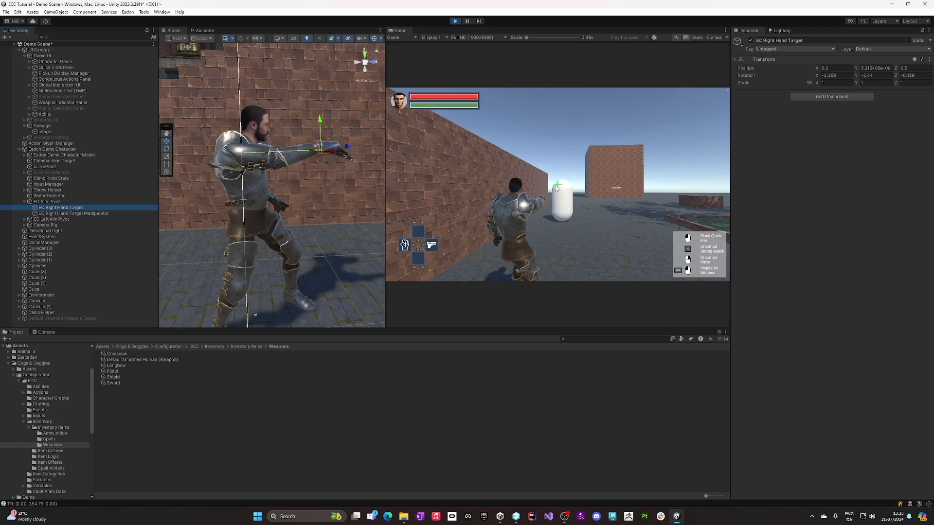
{"action": "left_click", "coordinate": [73, 214]}
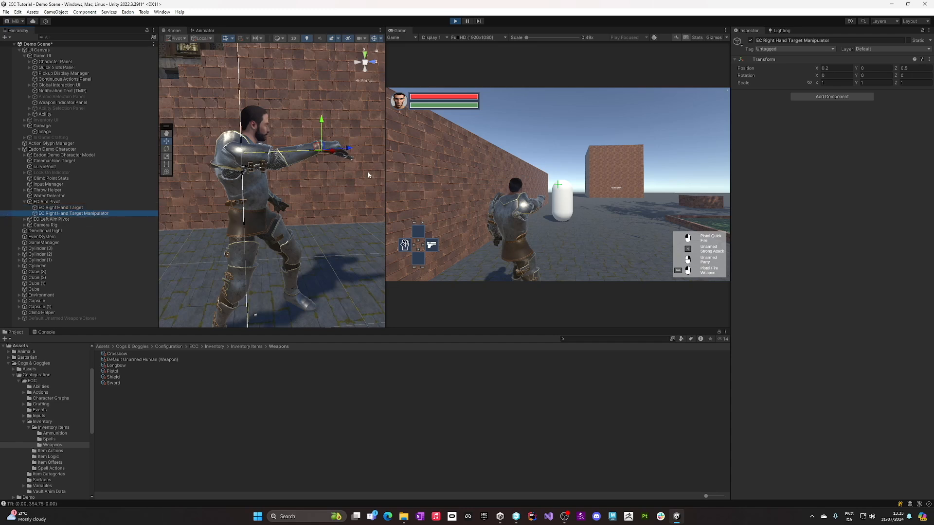
{"action": "mouse_move", "coordinate": [349, 147]}
{"action": "left_mouse_down"}
{"action": "mouse_move", "coordinate": [312, 154]}
{"action": "mouse_move", "coordinate": [335, 157]}
{"action": "left_mouse_up"}
{"action": "middle_click_drag", "start_coordinate": [322, 172], "coordinate": [306, 235]}
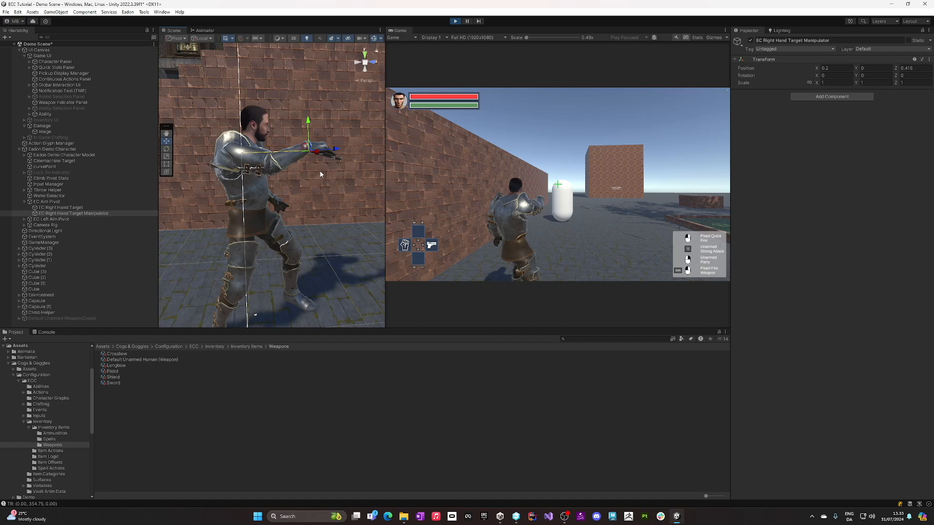
Step: Rotate the right hand target manipulator to about 13, 24, -96 degrees so the pistol points forward
{"action": "key", "text": "r"}
{"action": "key", "text": "e"}
{"action": "left_click_drag", "start_coordinate": [292, 236], "coordinate": [426, 319]}
{"action": "left_click_drag", "start_coordinate": [365, 225], "coordinate": [147, 220]}
{"action": "left_click_drag", "start_coordinate": [316, 214], "coordinate": [262, 202], "text": "alt"}
Step: Fine-tune the right hand target manipulator to a position of about 0.19, -0.05, 0.41 and a rotation of about 5, 25, -95
{"action": "key", "text": "w"}
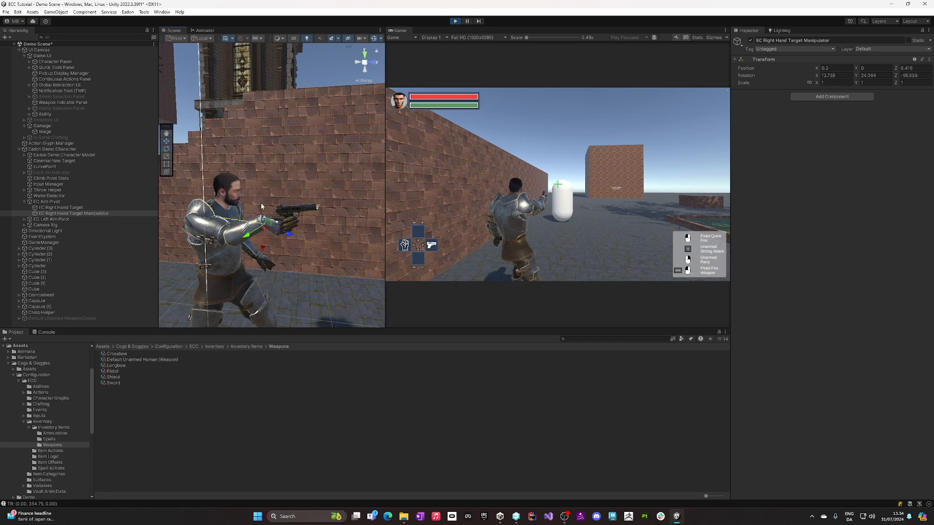
{"action": "left_click_drag", "start_coordinate": [262, 245], "coordinate": [284, 222]}
{"action": "key", "text": "e"}
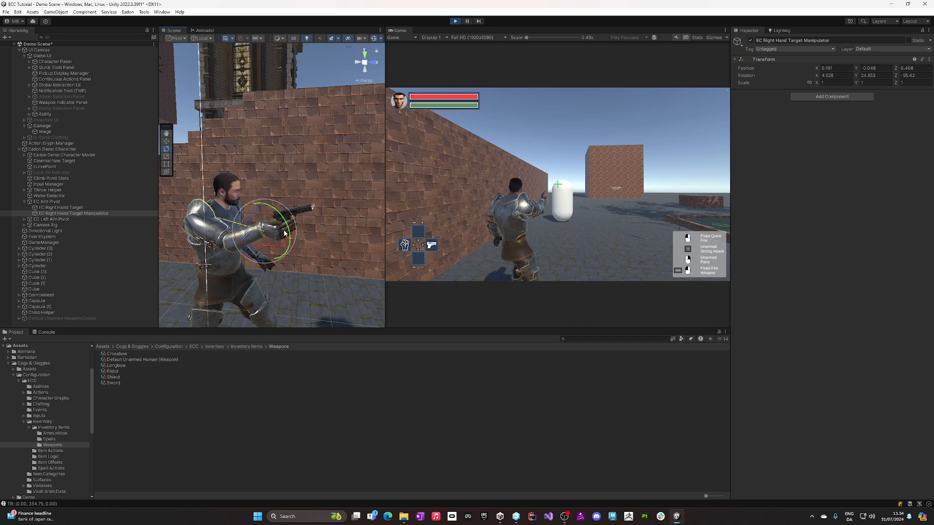
{"action": "left_click_drag", "start_coordinate": [301, 256], "coordinate": [468, 272], "text": "alt"}
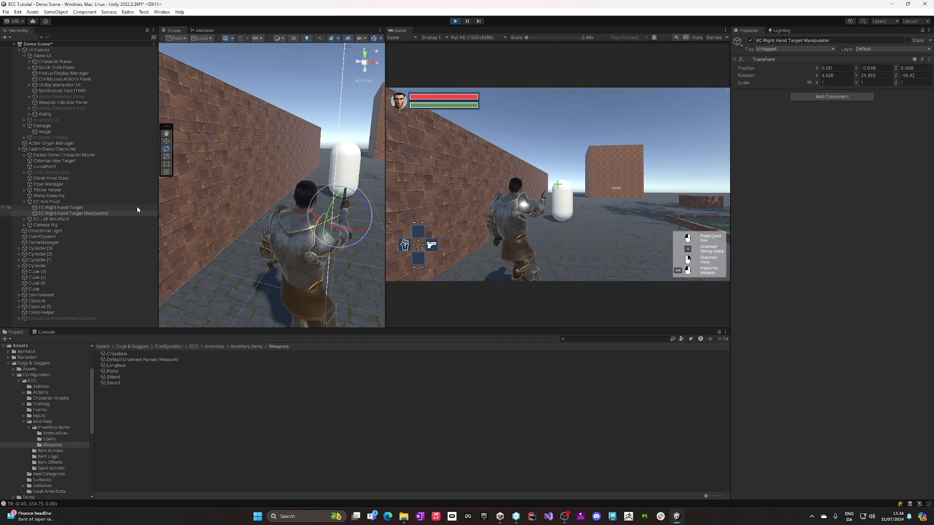
{"action": "left_click", "coordinate": [78, 213]}
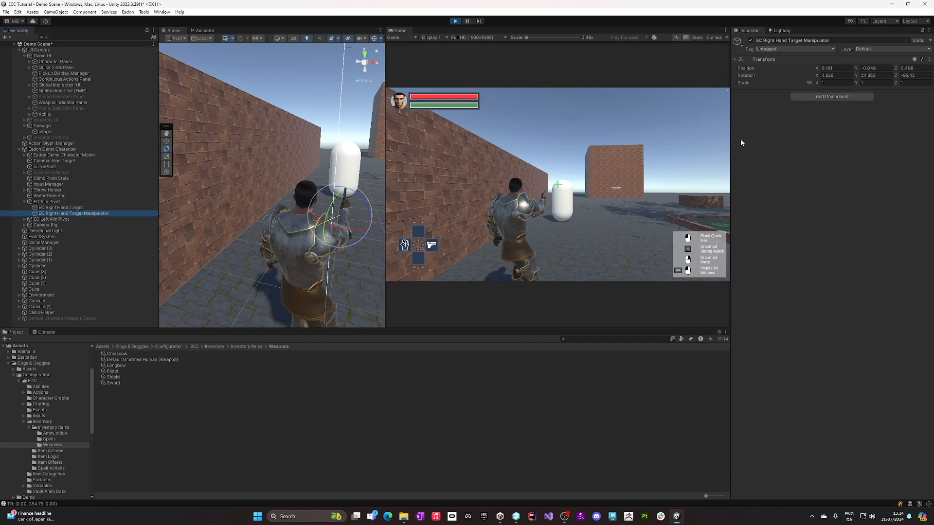
Step: Add a Position Offset Creator to the right hand target manipulator and save its pose as EDC Gun Aim Right Hand
{"action": "left_click", "coordinate": [811, 97]}
{"action": "type", "text": "posi"}
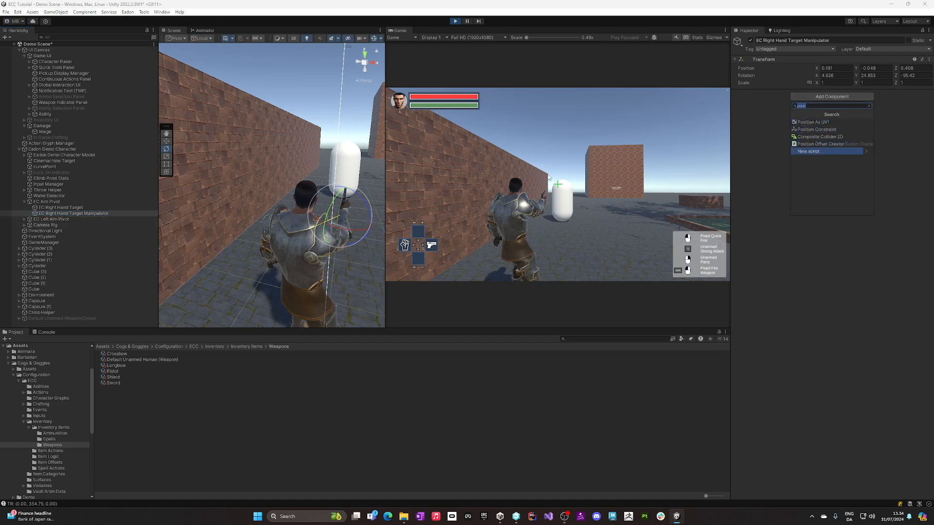
{"action": "left_click", "coordinate": [813, 144]}
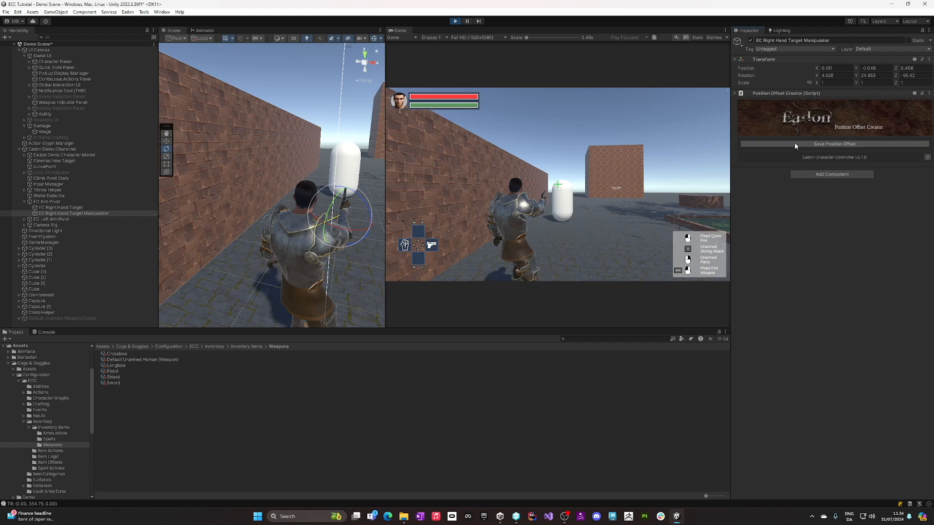
{"action": "left_click", "coordinate": [795, 144]}
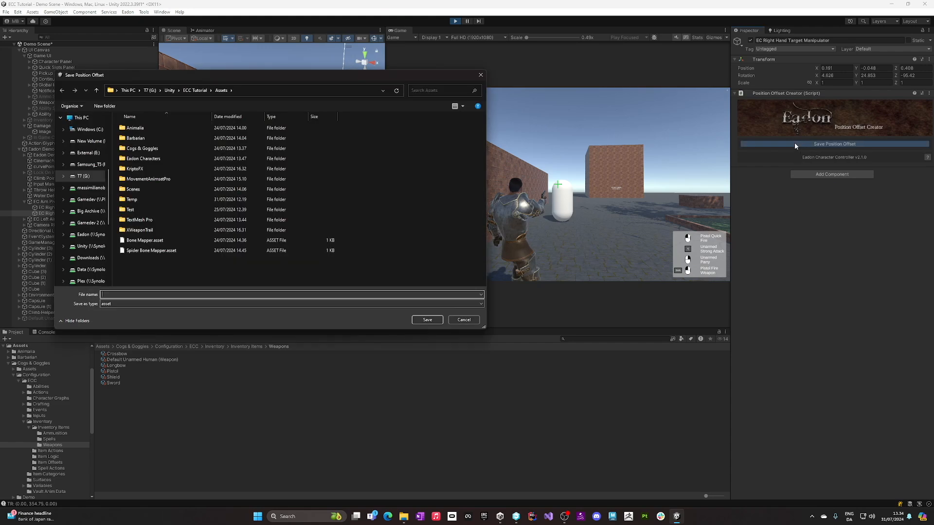
{"action": "type", "text": "ECC Gun Aim Right Hand"}
{"action": "key", "text": "Return"}
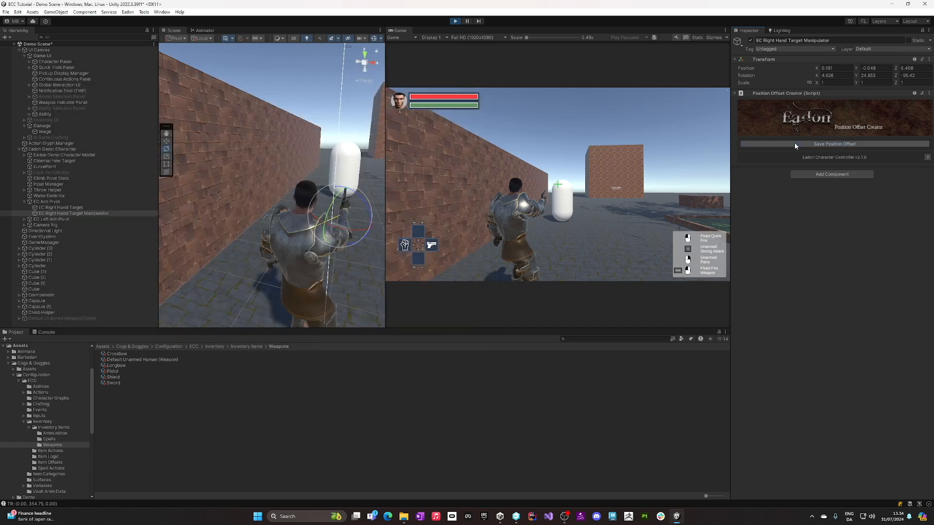
Step: Leave play mode and assign EDC Gun Aim Right Hand as the Pistol's Right Hand Ik Position Offset
{"action": "left_click", "coordinate": [456, 22]}
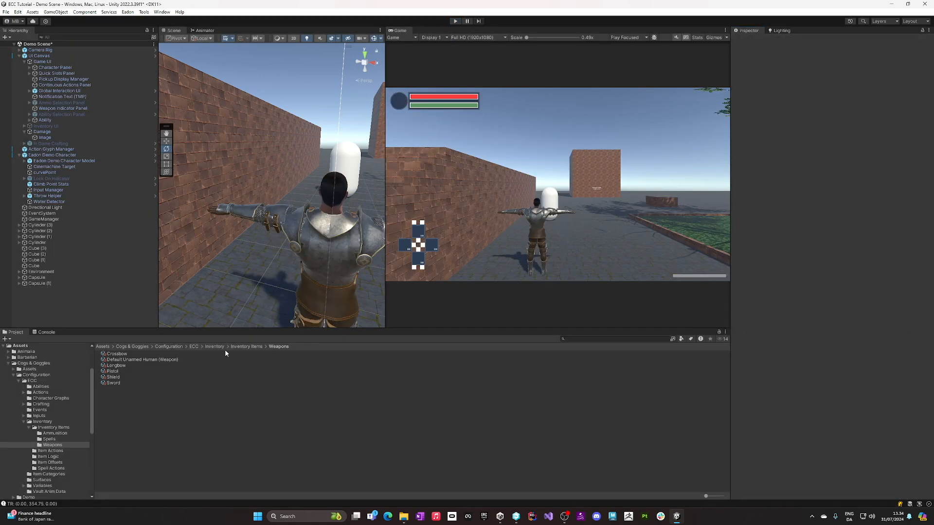
{"action": "left_click", "coordinate": [117, 372]}
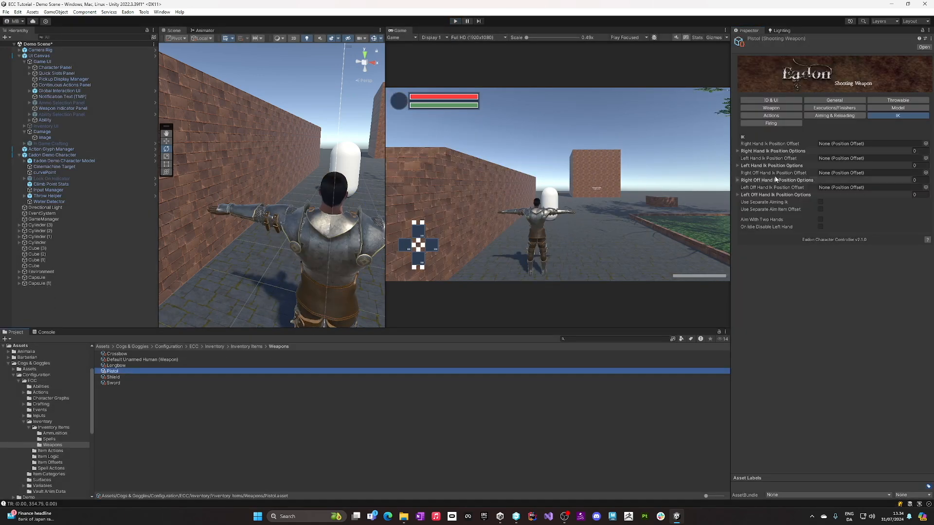
{"action": "left_click", "coordinate": [928, 145]}
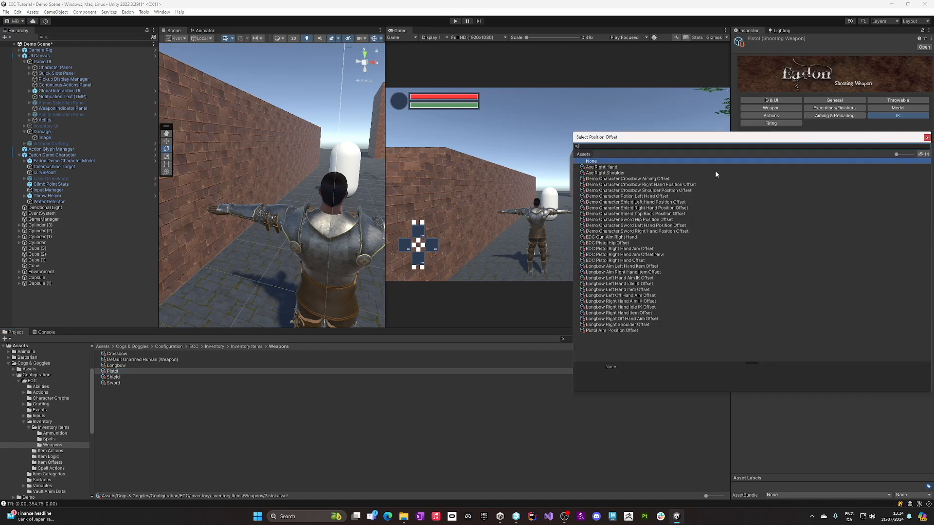
{"action": "double_click", "coordinate": [632, 238]}
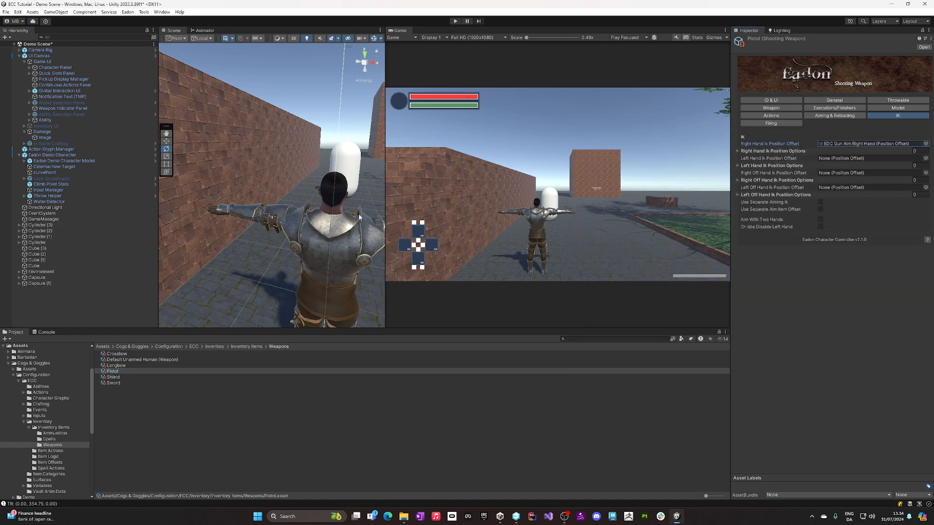
Step: Run the scene, equip the pistol in the right hand and test the aiming pose before stopping play mode
{"action": "left_click", "coordinate": [456, 21]}
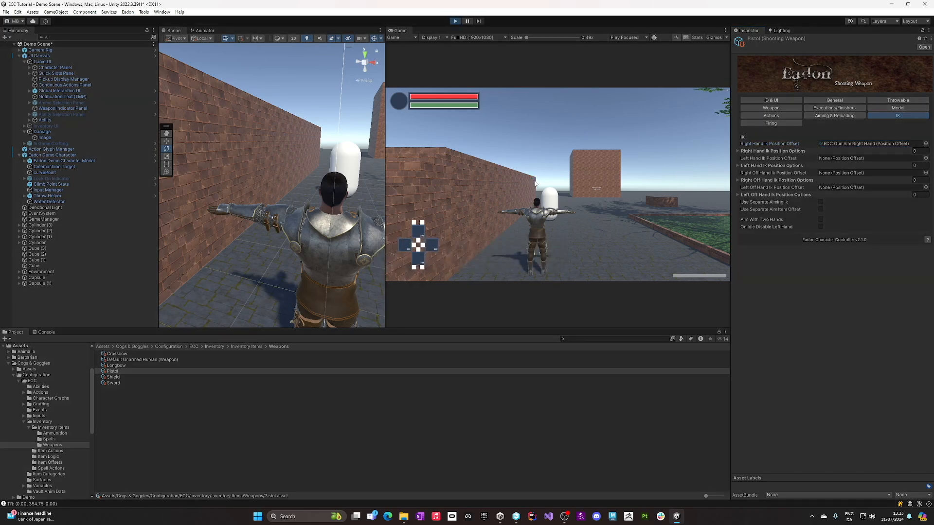
{"action": "key", "text": "i"}
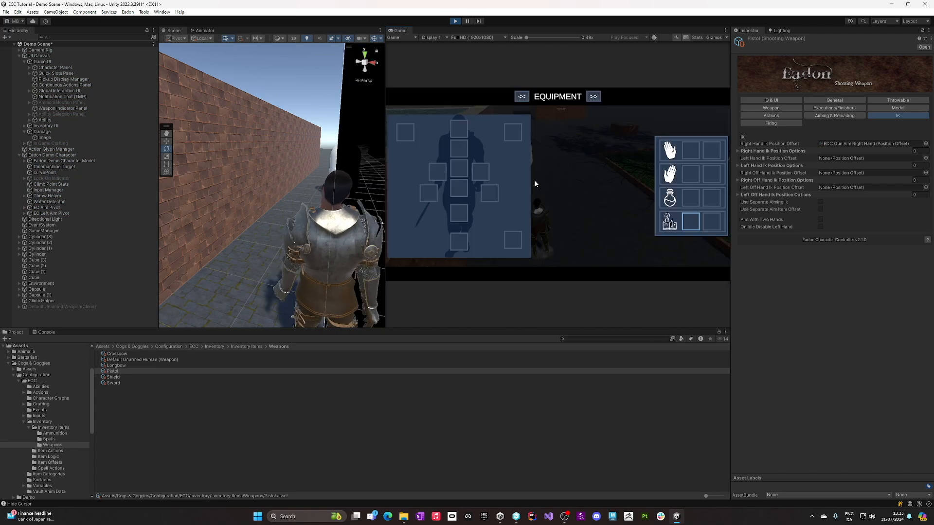
{"action": "left_click", "coordinate": [694, 153]}
{"action": "left_click", "coordinate": [544, 150]}
{"action": "key", "text": "i"}
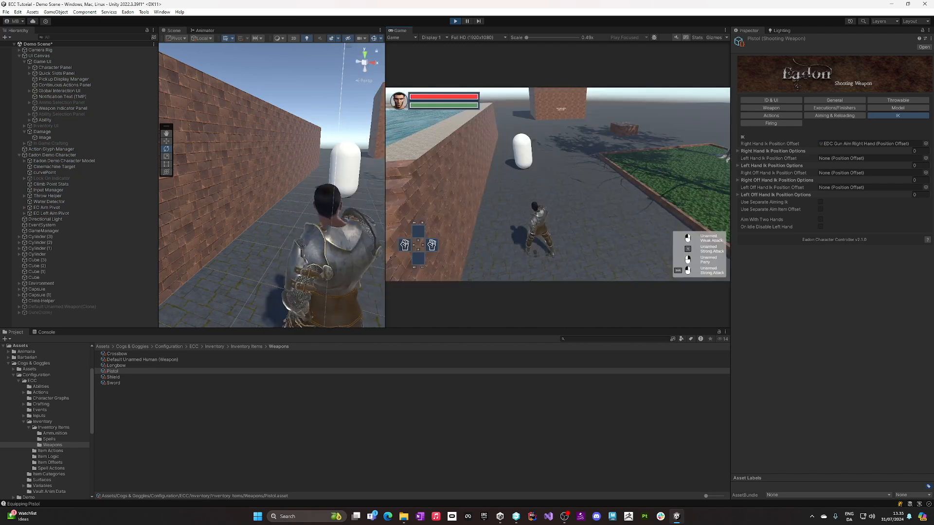
{"action": "key", "text": "shift"}
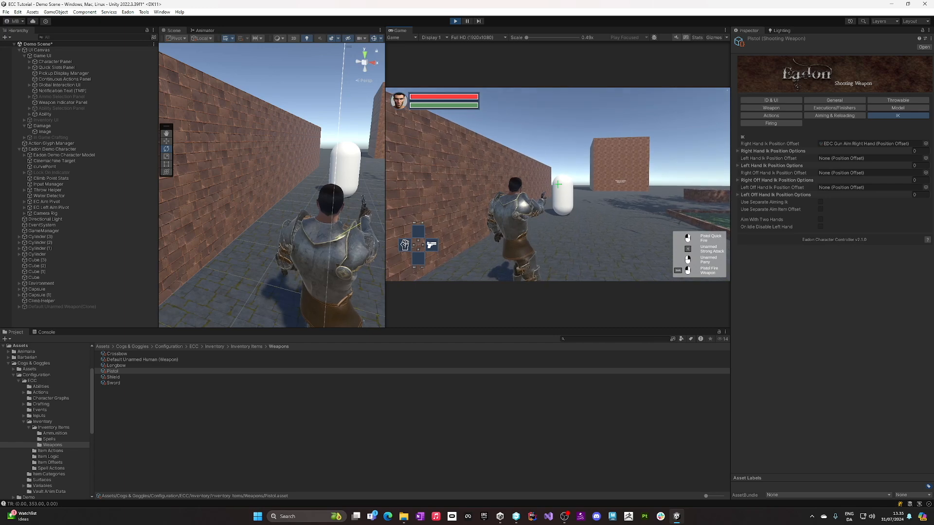
{"action": "key", "text": "Escape"}
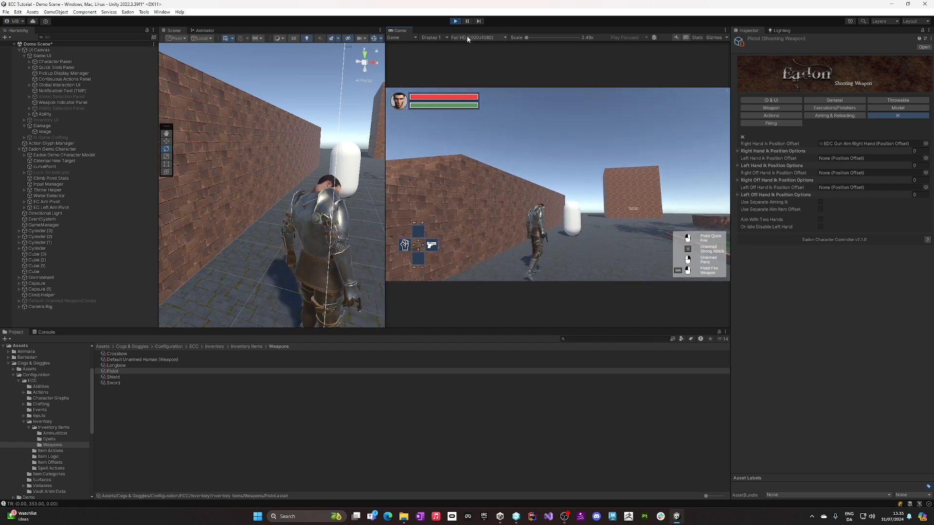
{"action": "left_click", "coordinate": [454, 24]}
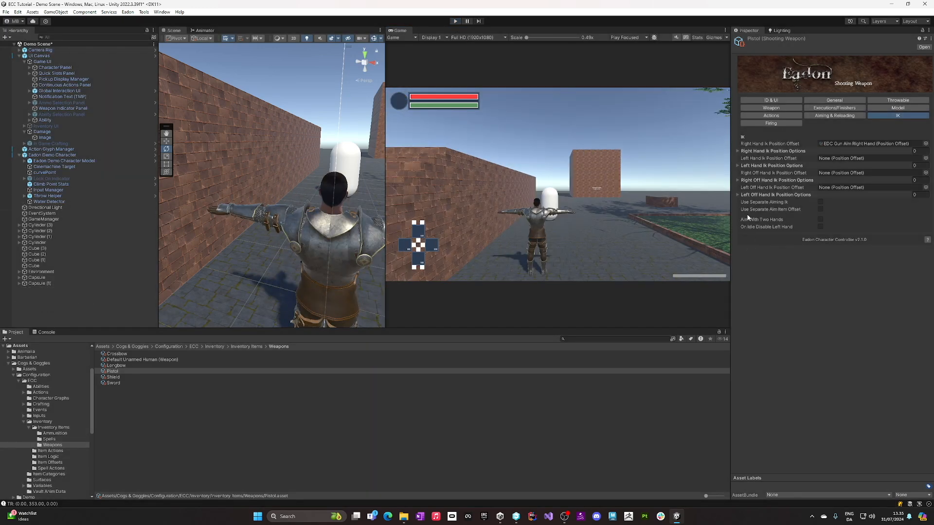
Step: Review the Pistol's assigned actions, then play-test both hip fire and aimed fire with the pistol equipped
{"action": "left_click", "coordinate": [780, 116]}
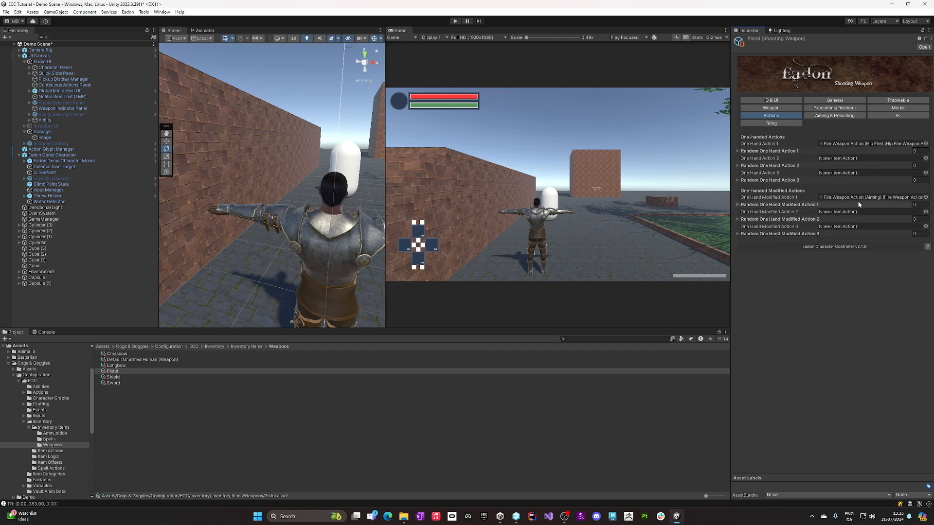
{"action": "left_click", "coordinate": [456, 21]}
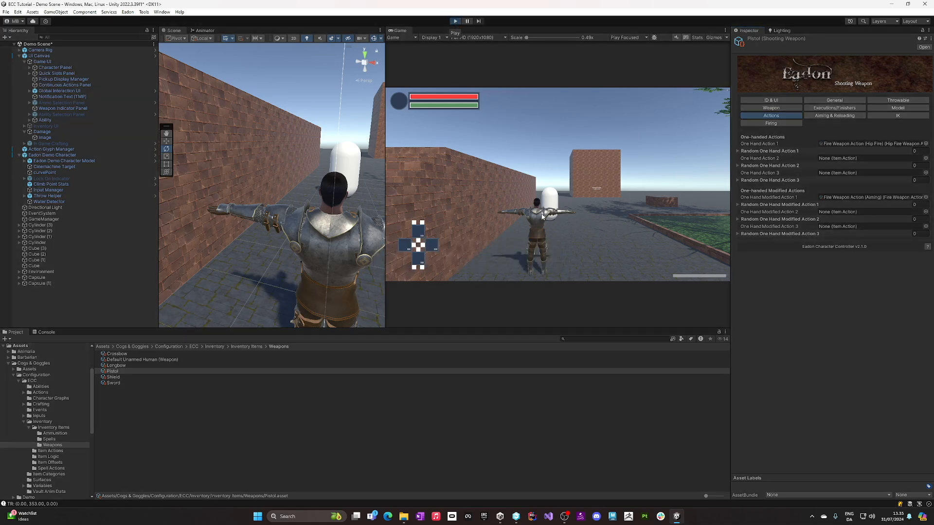
{"action": "key", "text": "i"}
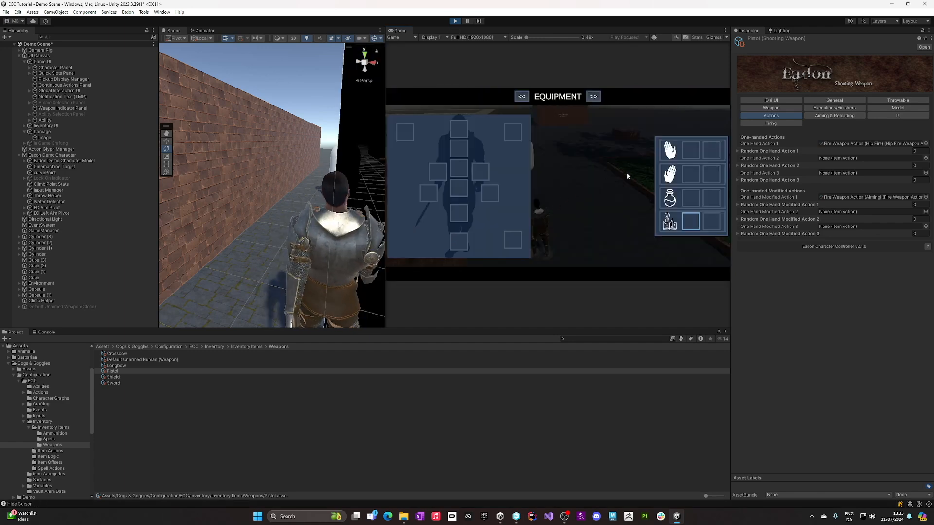
{"action": "left_click", "coordinate": [692, 152]}
{"action": "left_click", "coordinate": [516, 156]}
{"action": "key", "text": "i"}
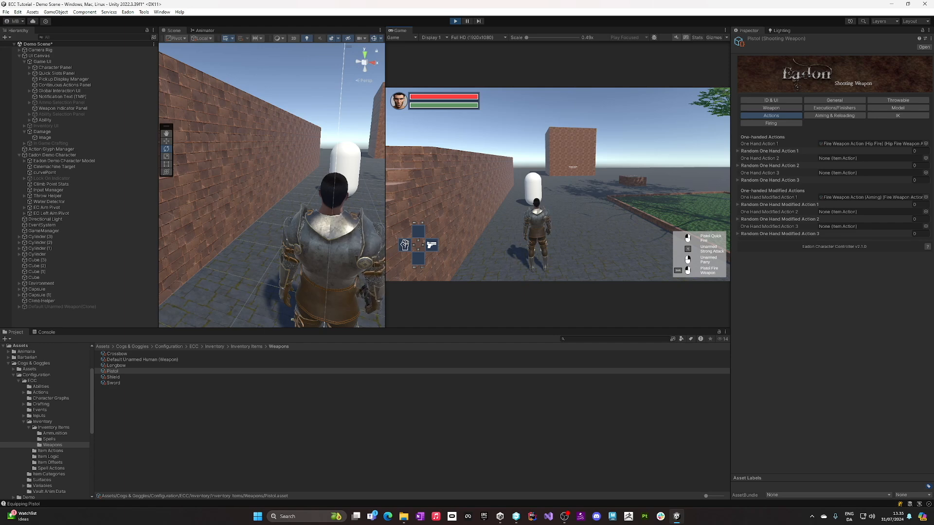
{"action": "left_click", "coordinate": [557, 185]}
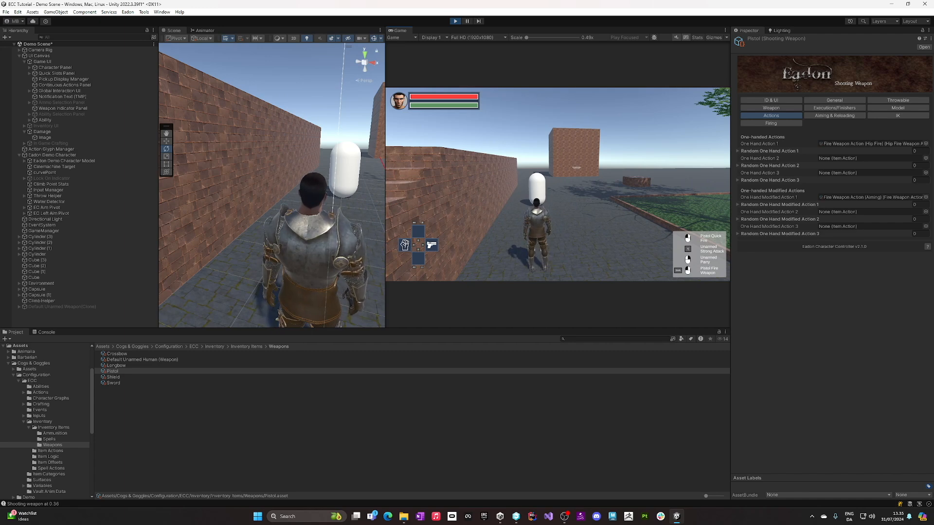
{"action": "left_click", "coordinate": [558, 184], "text": "shift"}
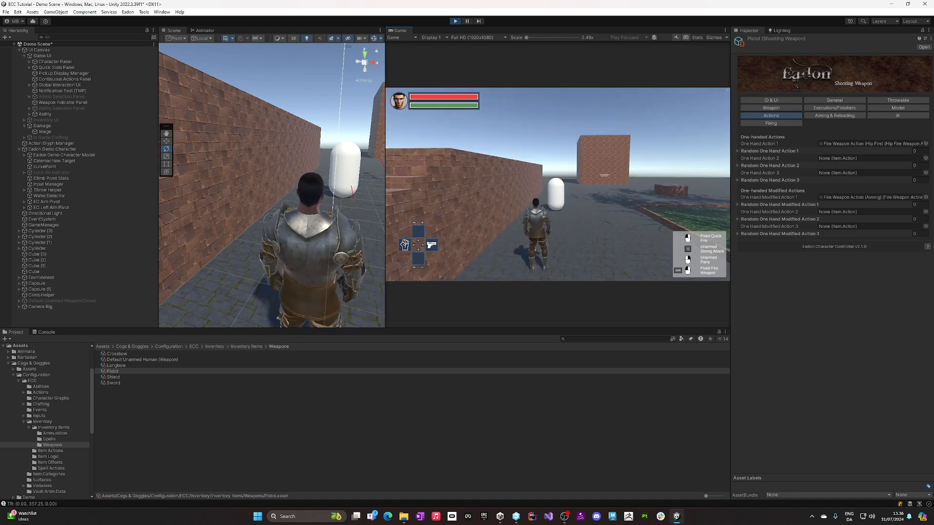
{"action": "left_click", "coordinate": [455, 22]}
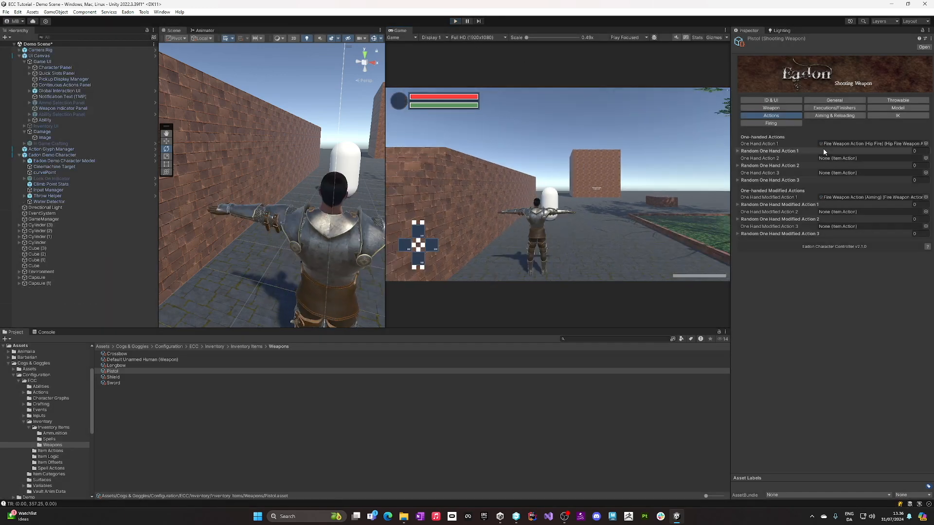
Step: Inspect the Enable Parry option and the Parry Type choices of Fire Weapon Action (Hip Fire), keeping the existing settings
{"action": "left_click", "coordinate": [833, 146]}
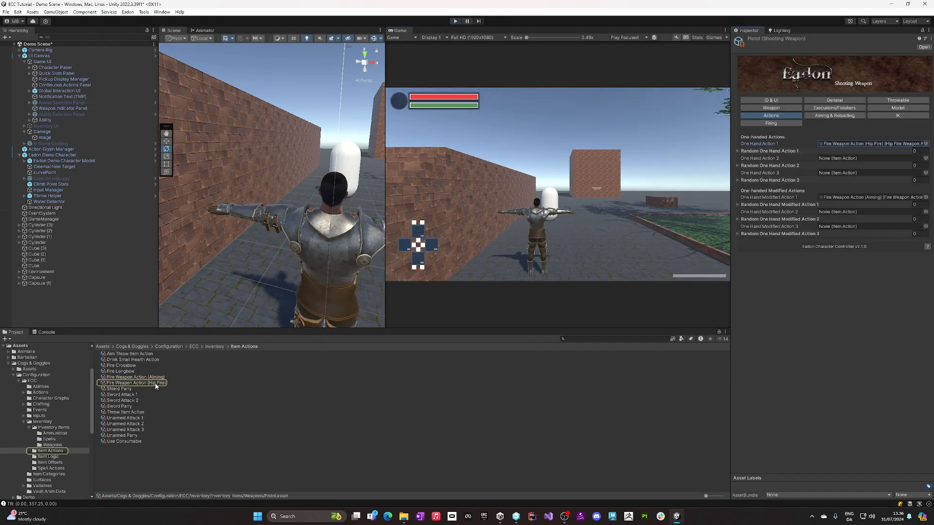
{"action": "left_click", "coordinate": [156, 383]}
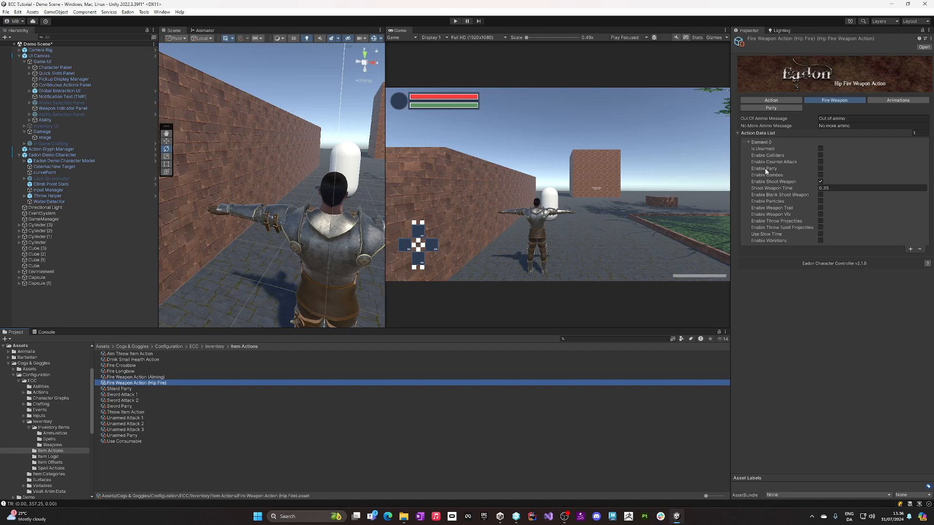
{"action": "left_click", "coordinate": [821, 169]}
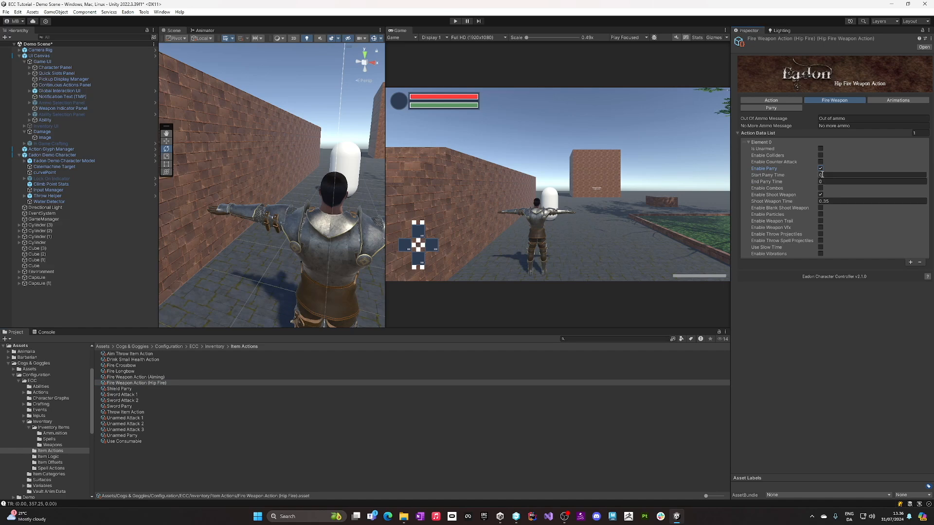
{"action": "left_click", "coordinate": [820, 168]}
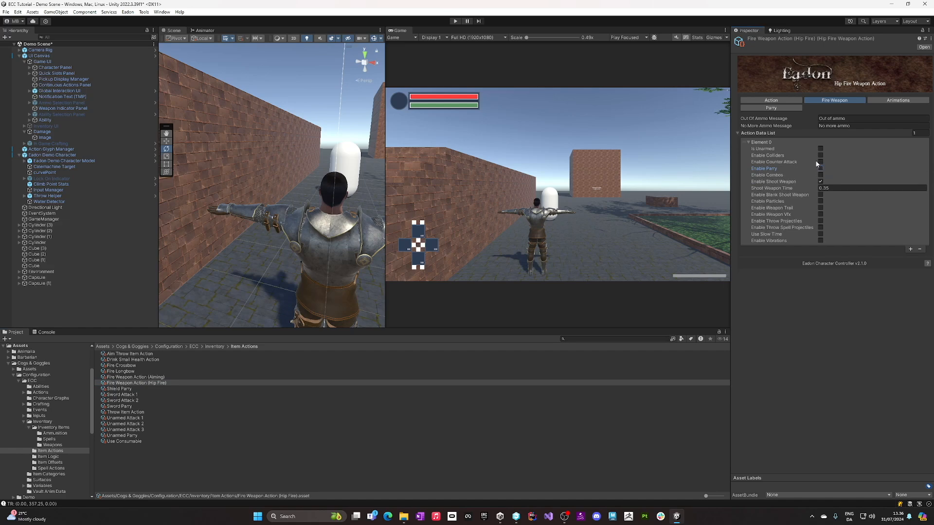
{"action": "left_click", "coordinate": [771, 107]}
{"action": "left_click", "coordinate": [830, 118]}
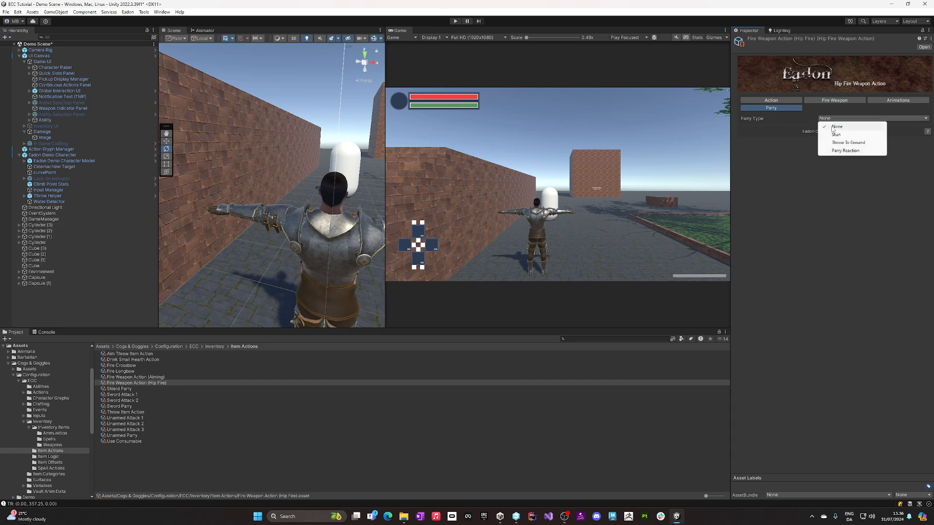
{"action": "left_click", "coordinate": [788, 180]}
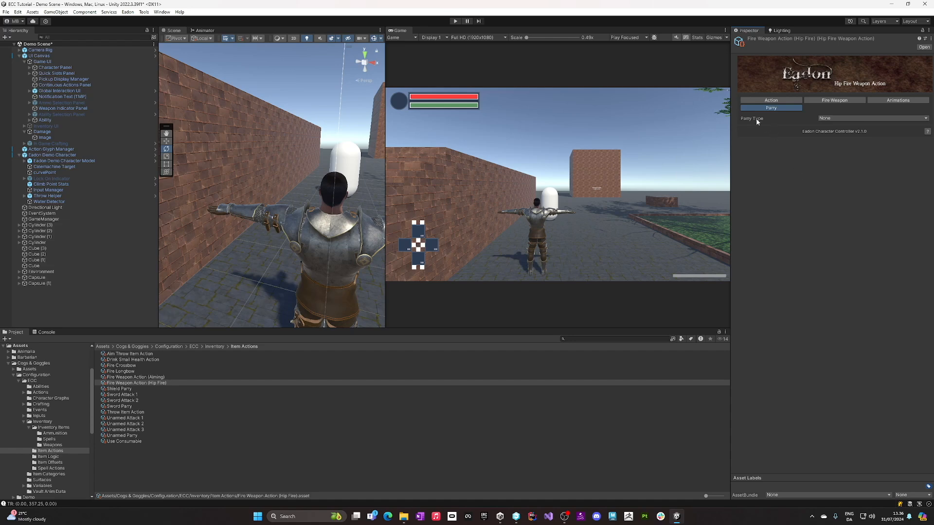
Step: Look up Fire Automatic Weapon Action among the Eadon item action types without creating an asset
{"action": "right_click", "coordinate": [328, 468]}
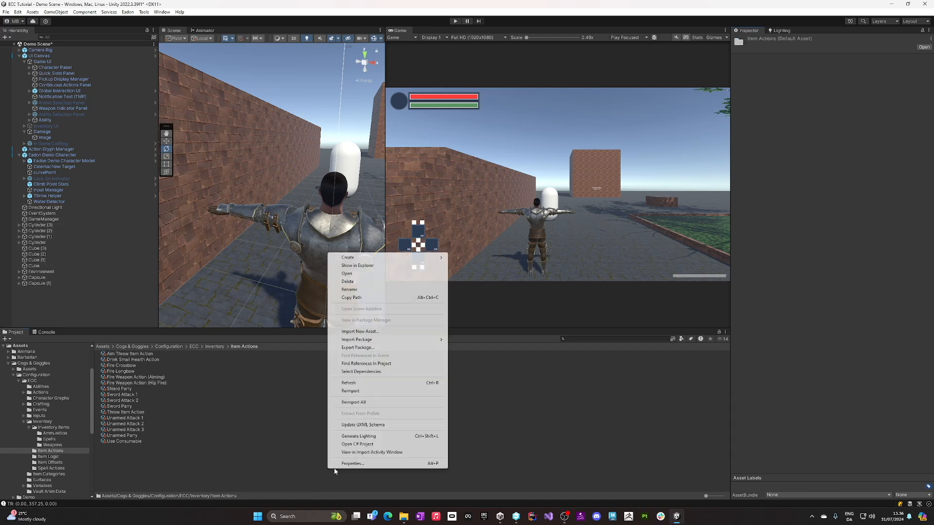
{"action": "mouse_move", "coordinate": [390, 259]}
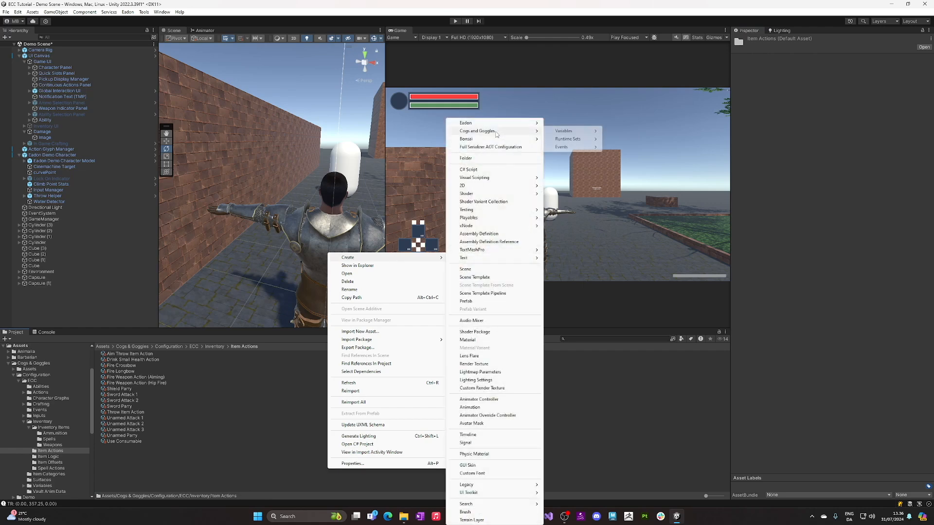
{"action": "mouse_move", "coordinate": [523, 123]}
{"action": "mouse_move", "coordinate": [583, 126]}
{"action": "mouse_move", "coordinate": [659, 123]}
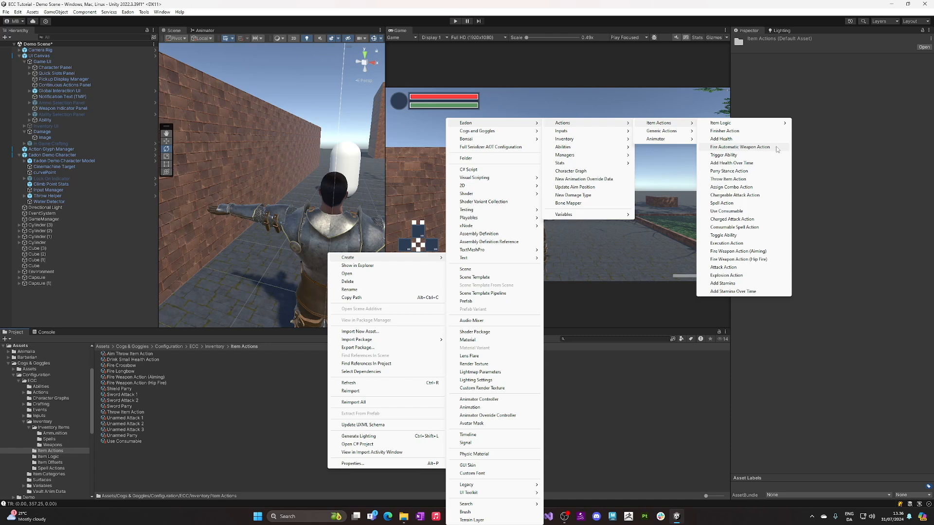
{"action": "left_click", "coordinate": [837, 148]}
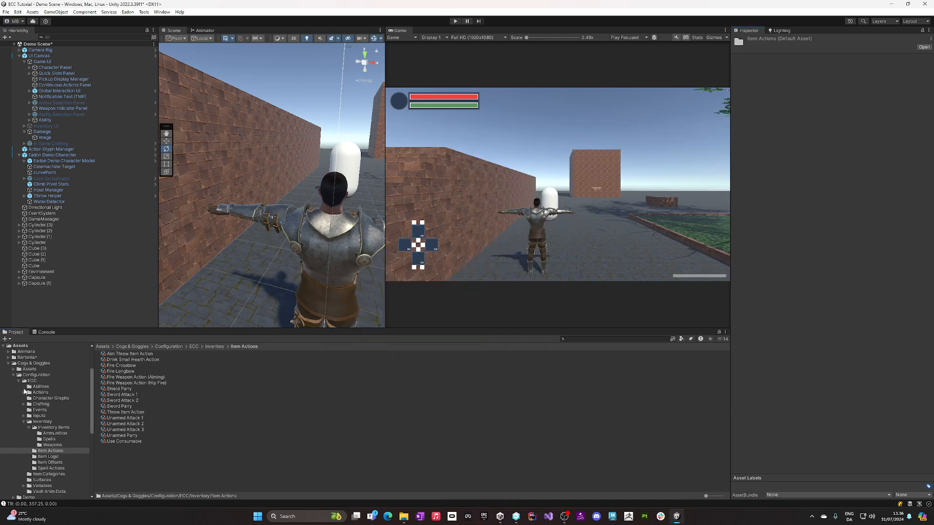
Step: Open the Gun prefab from the Prefabs/ECC/Weapons folder for editing
{"action": "left_click", "coordinate": [25, 422]}
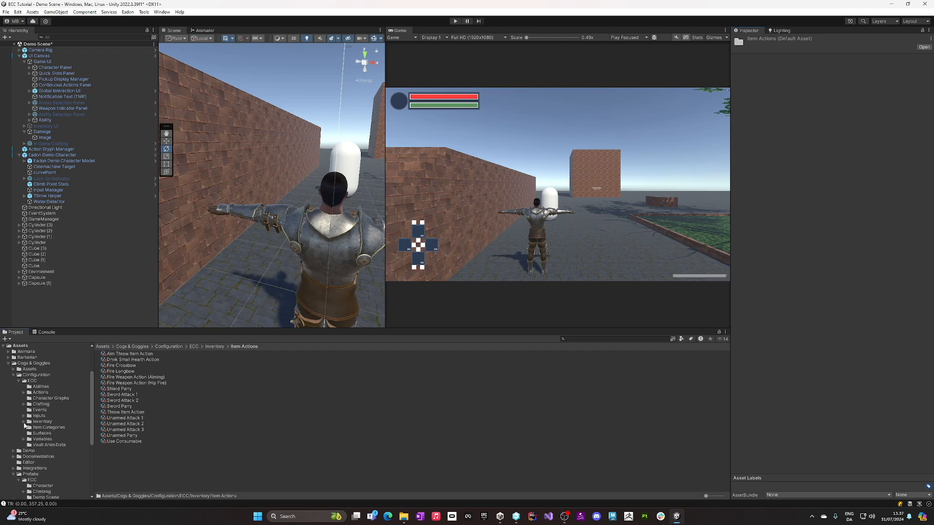
{"action": "scroll", "coordinate": [43, 472], "scroll_direction": "down", "scroll_amount": 3}
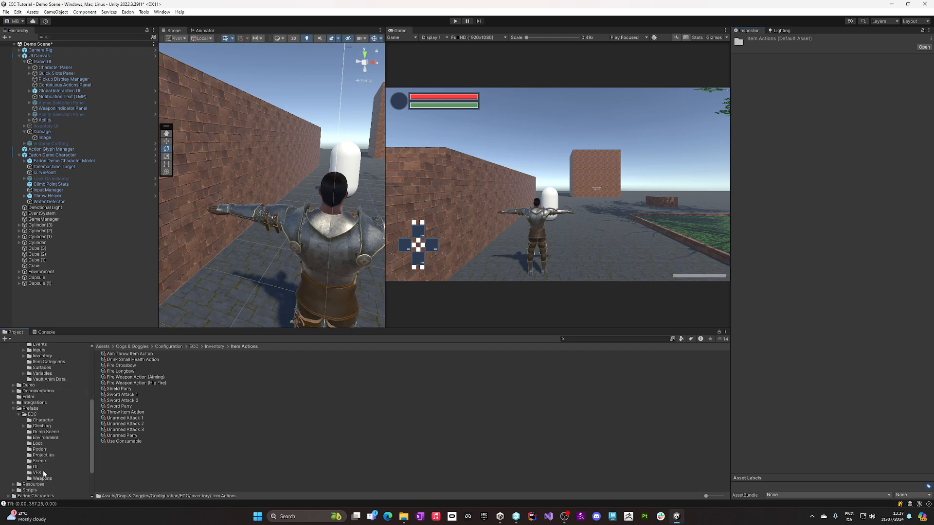
{"action": "left_click", "coordinate": [43, 479]}
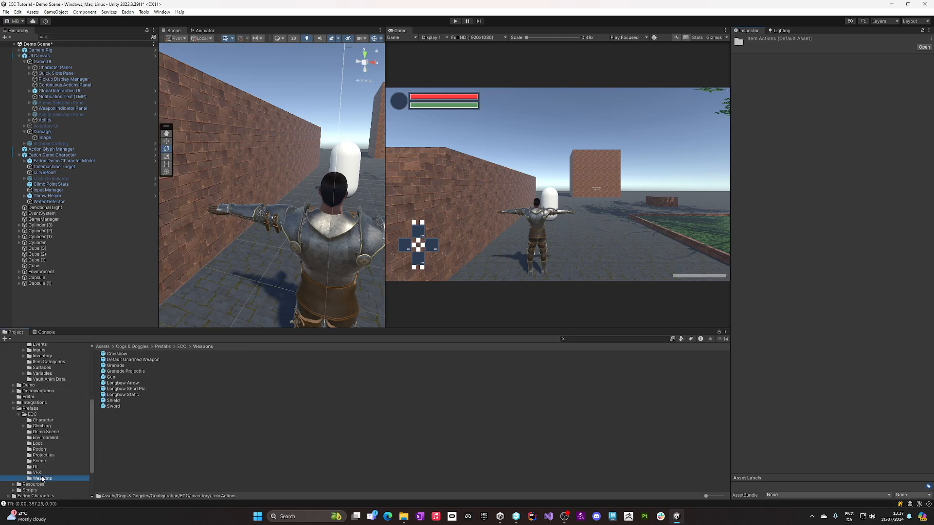
{"action": "double_click", "coordinate": [115, 377]}
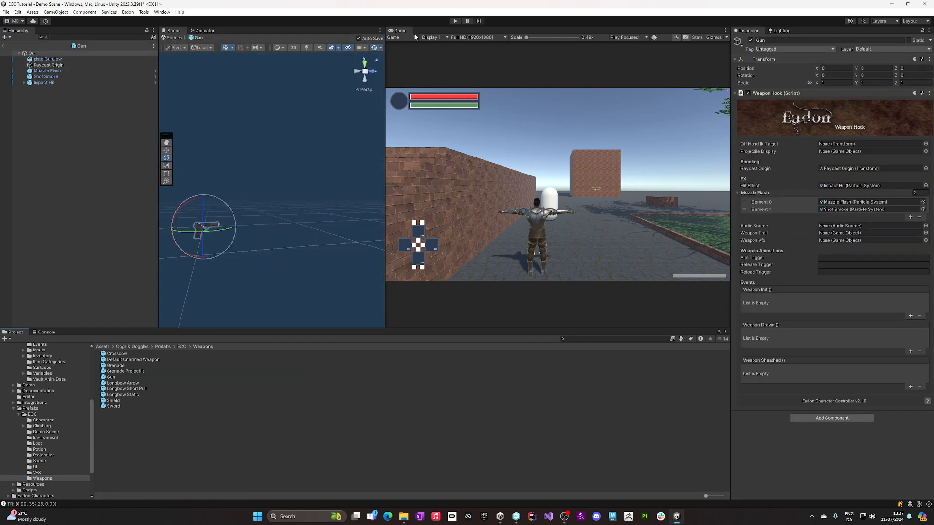
Step: Dock the Game view together with the Scene view and examine the Gun's Raycast Origin placement using the Move tool
{"action": "left_click_drag", "start_coordinate": [405, 30], "coordinate": [373, 30]}
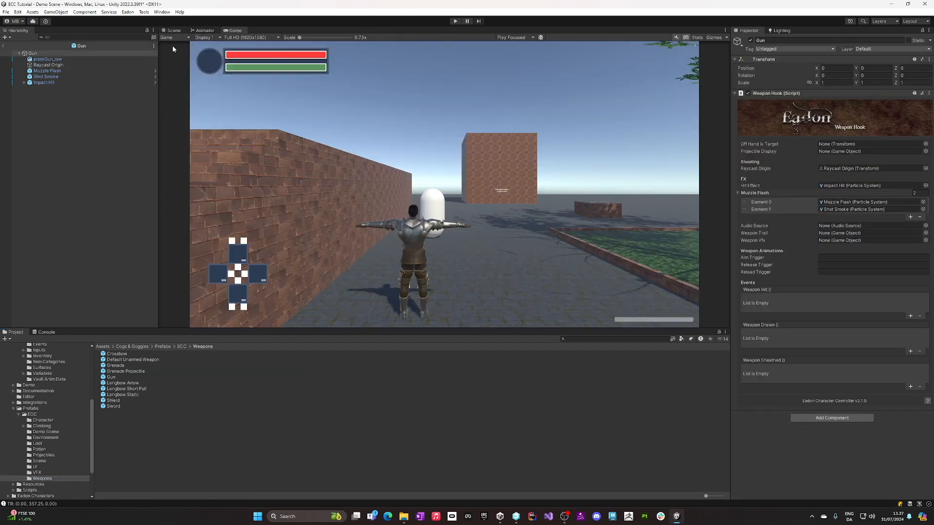
{"action": "left_click", "coordinate": [173, 30]}
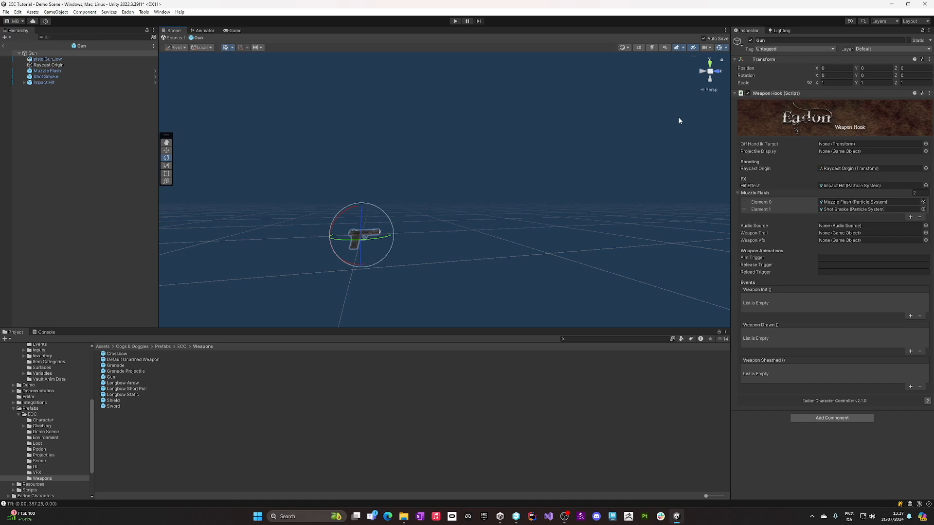
{"action": "left_click", "coordinate": [78, 68]}
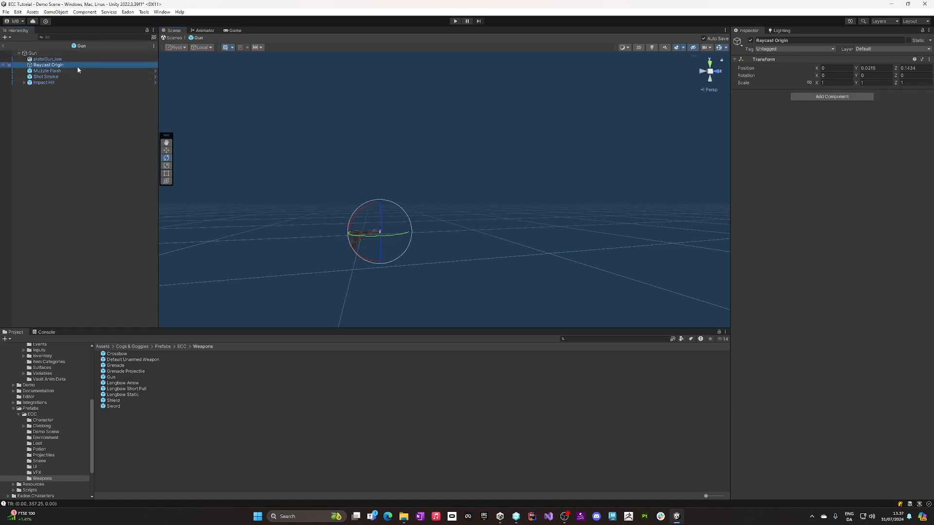
{"action": "key", "text": "w"}
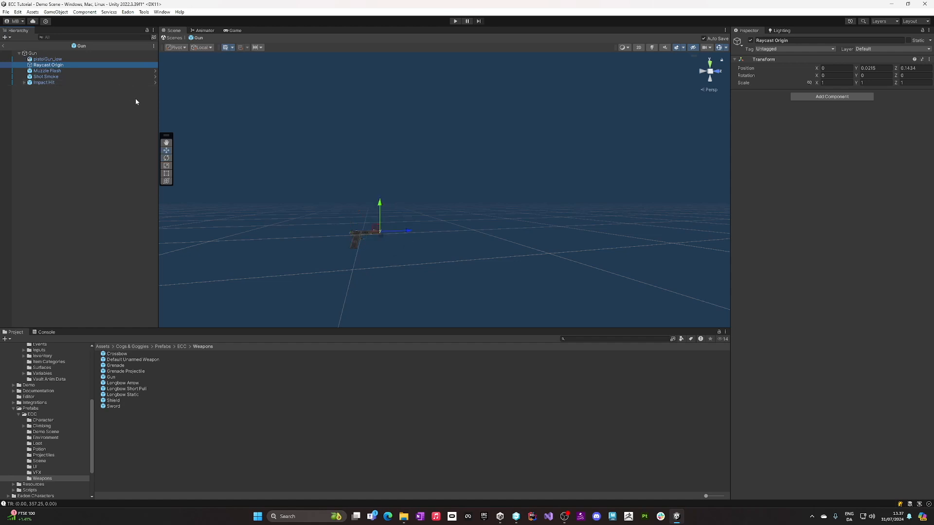
Step: Review the Gun's Weapon Hook settings and its Shot Smoke and Muzzle Flash particle systems
{"action": "left_click", "coordinate": [49, 53]}
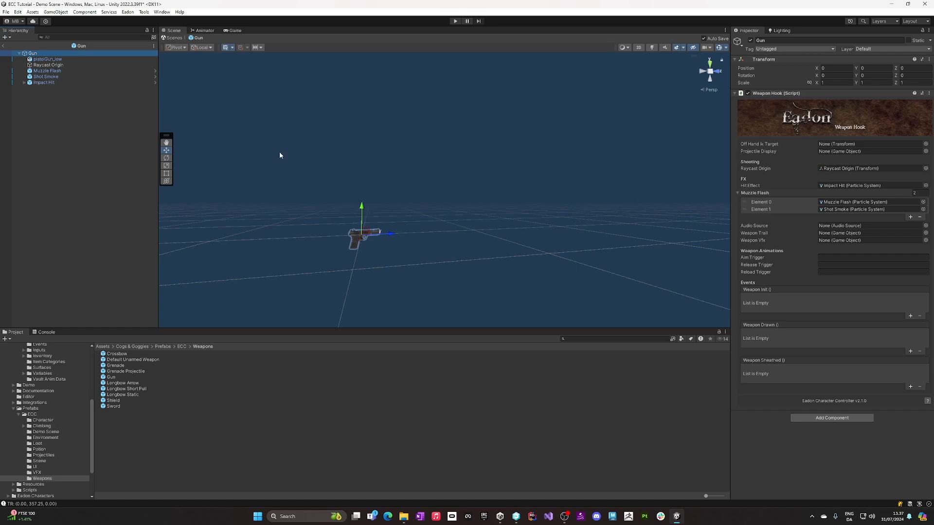
{"action": "left_click", "coordinate": [72, 71]}
{"action": "left_click", "coordinate": [72, 77]}
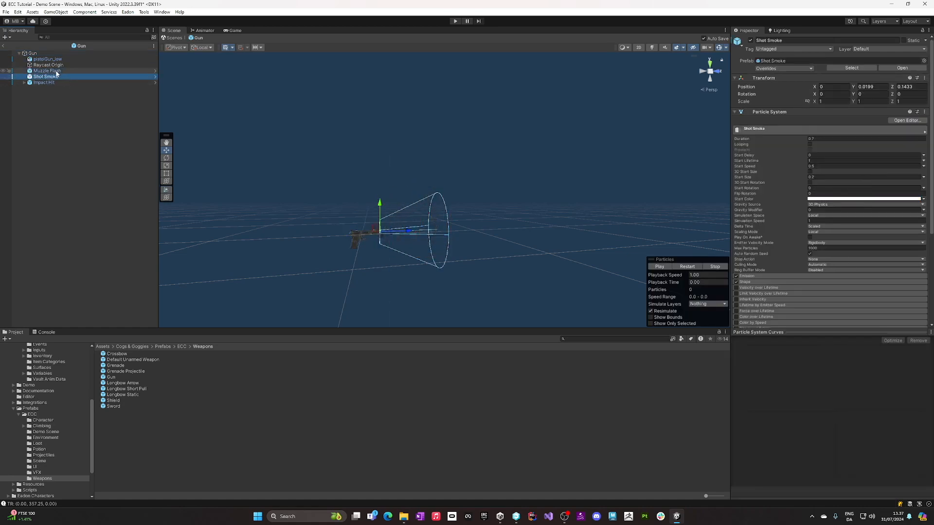
{"action": "left_click", "coordinate": [56, 72]}
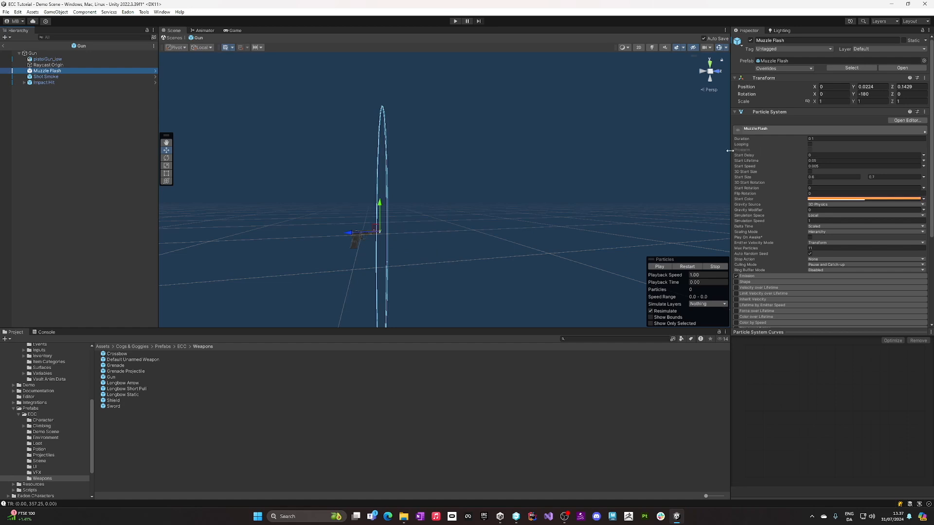
{"action": "mouse_move", "coordinate": [741, 155]}
Step: Inspect the Gun's Impact Hit particle system, locate its source prefab in the VFX folder, and return to the Demo Scene
{"action": "left_click", "coordinate": [49, 83]}
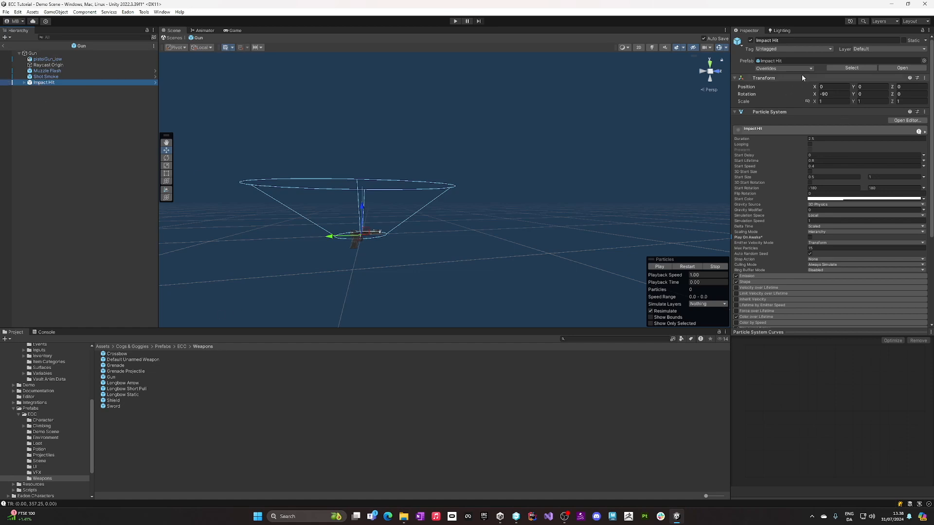
{"action": "left_click", "coordinate": [839, 69]}
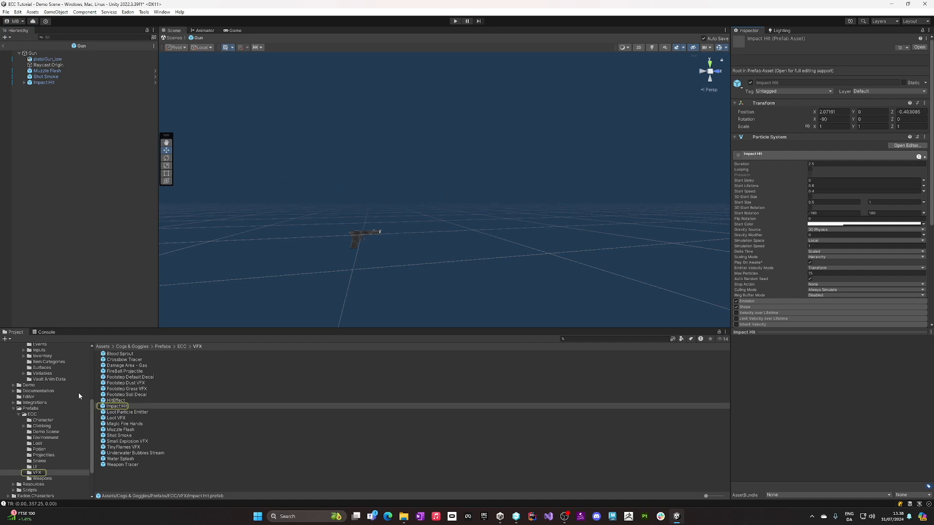
{"action": "left_click", "coordinate": [112, 406]}
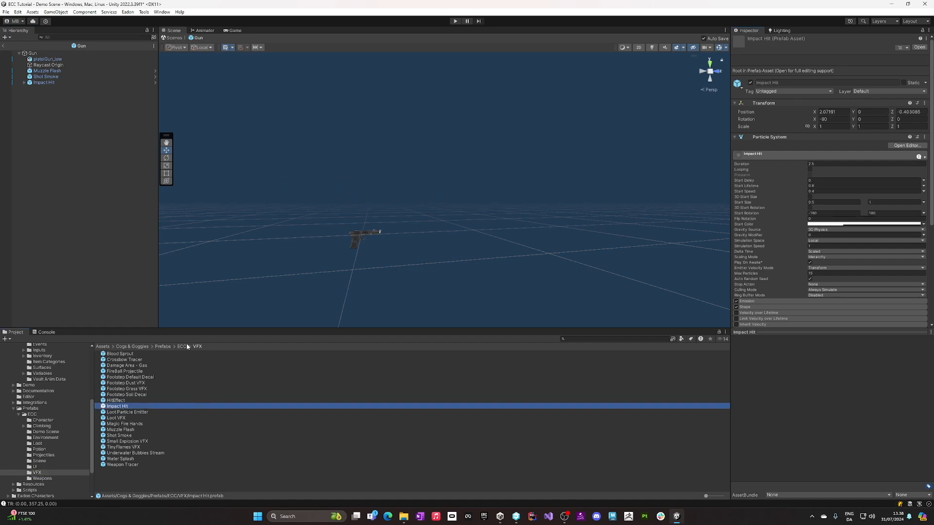
{"action": "left_click", "coordinate": [44, 83]}
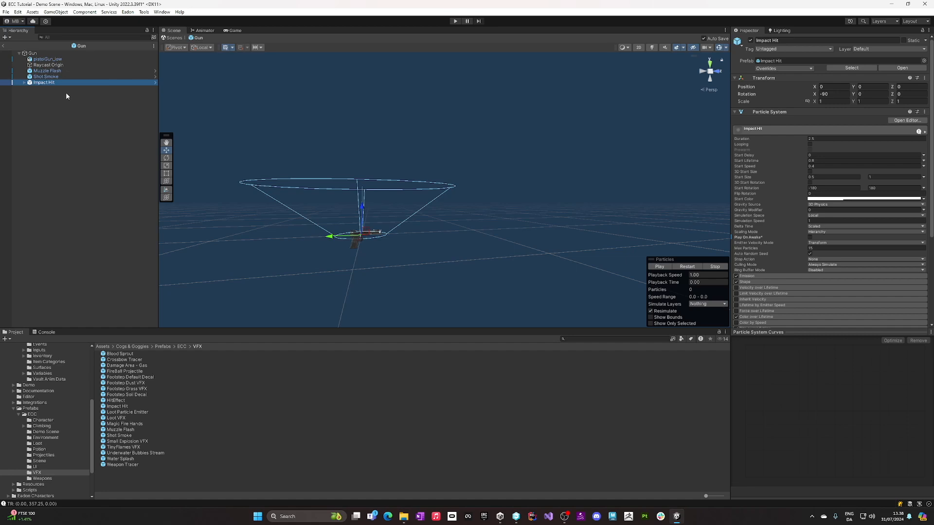
{"action": "left_click_drag", "start_coordinate": [805, 329], "coordinate": [805, 496]}
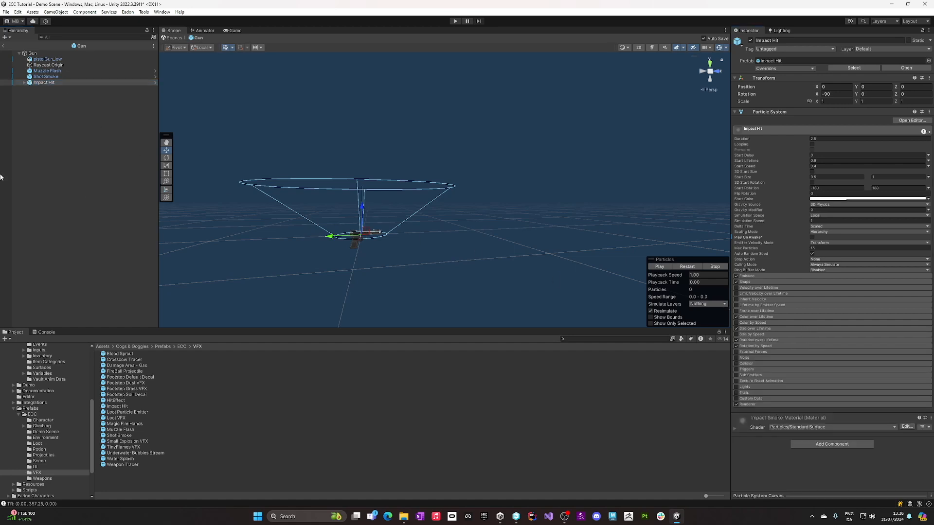
{"action": "left_click", "coordinate": [3, 46]}
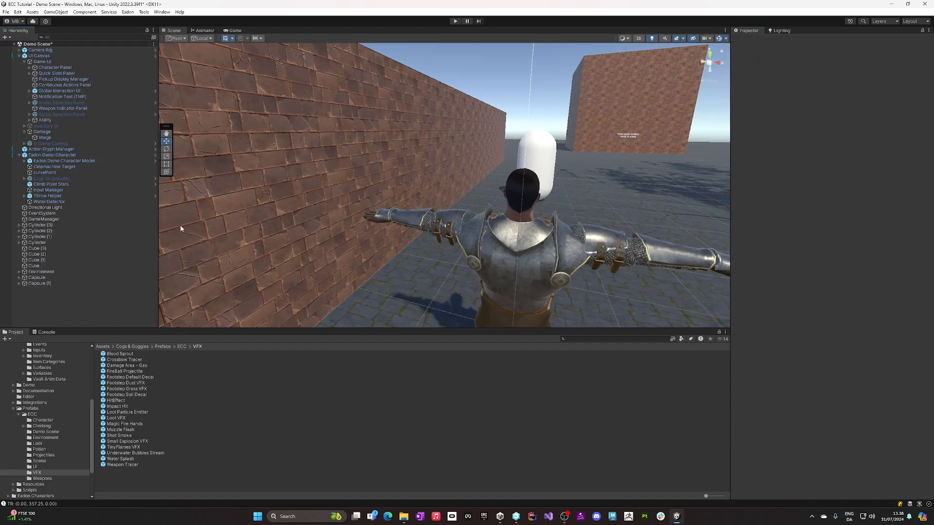